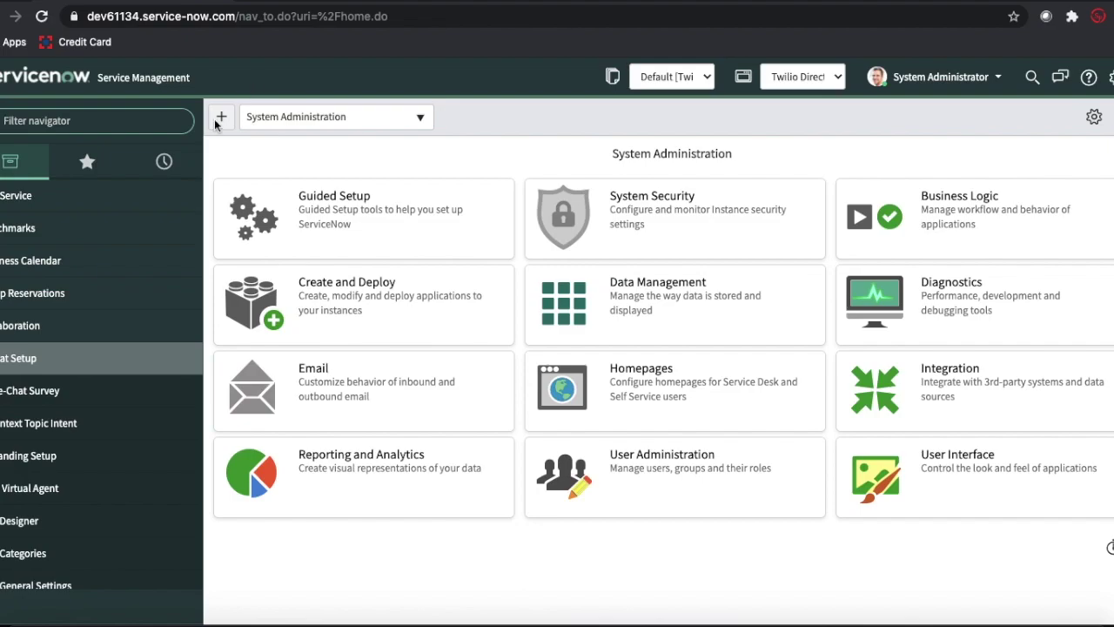
In the Twilio note in Notes, move "This plugin is deprecated" from the Notify-Twilio Direct line to the Notify-Twilio line
{"action": "left_click", "coordinate": [267, 619]}
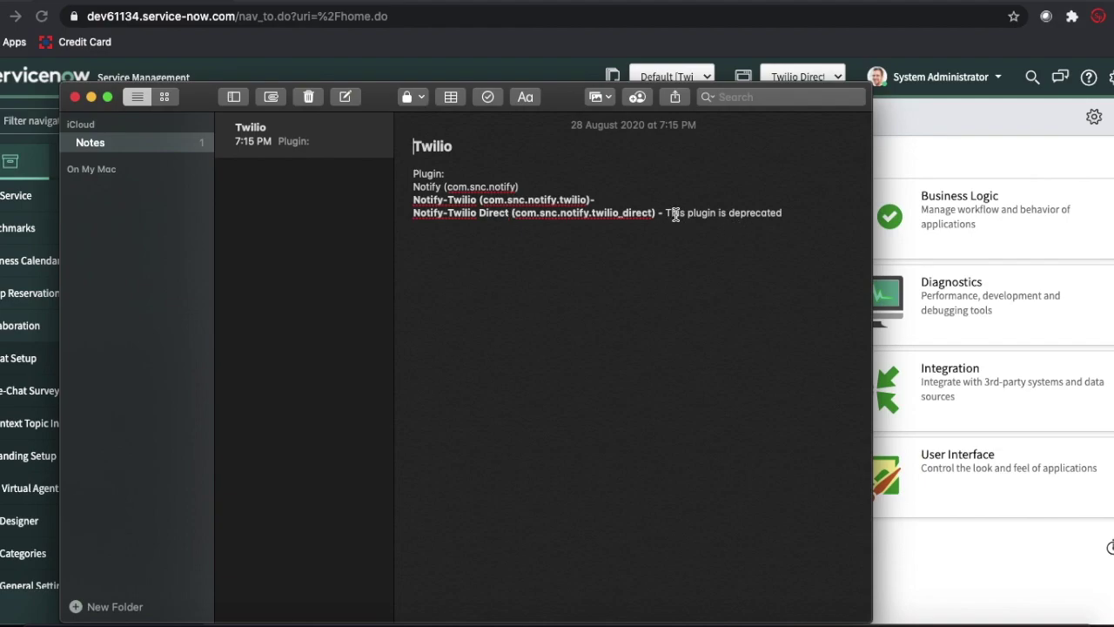
{"action": "left_click_drag", "start_coordinate": [671, 212], "coordinate": [784, 212]}
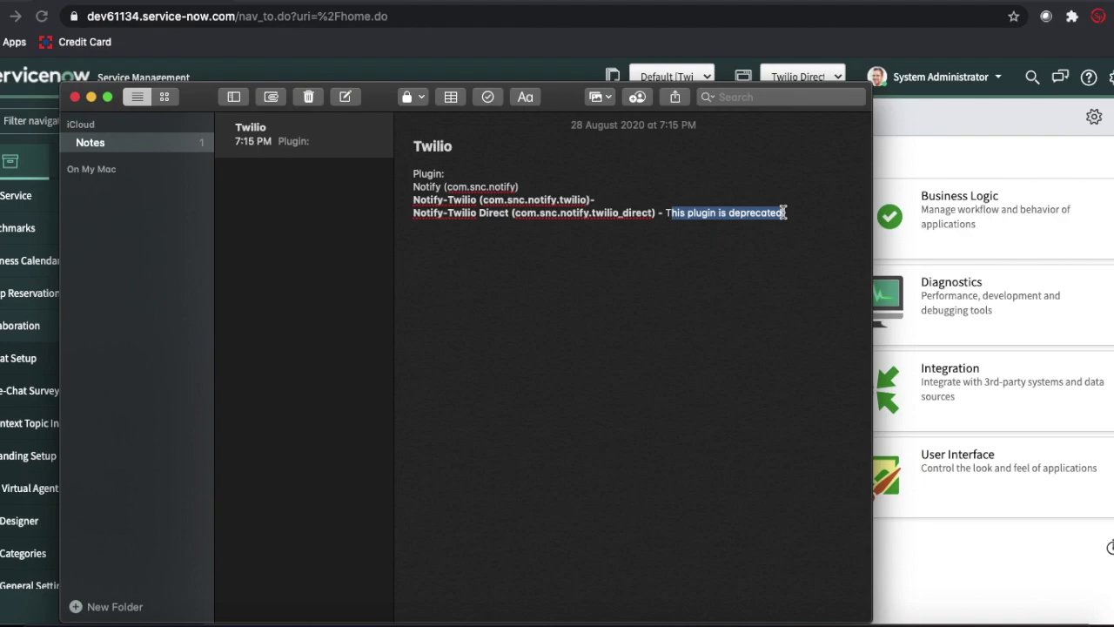
{"action": "key", "text": "BackSpace"}
{"action": "key", "text": "super+z"}
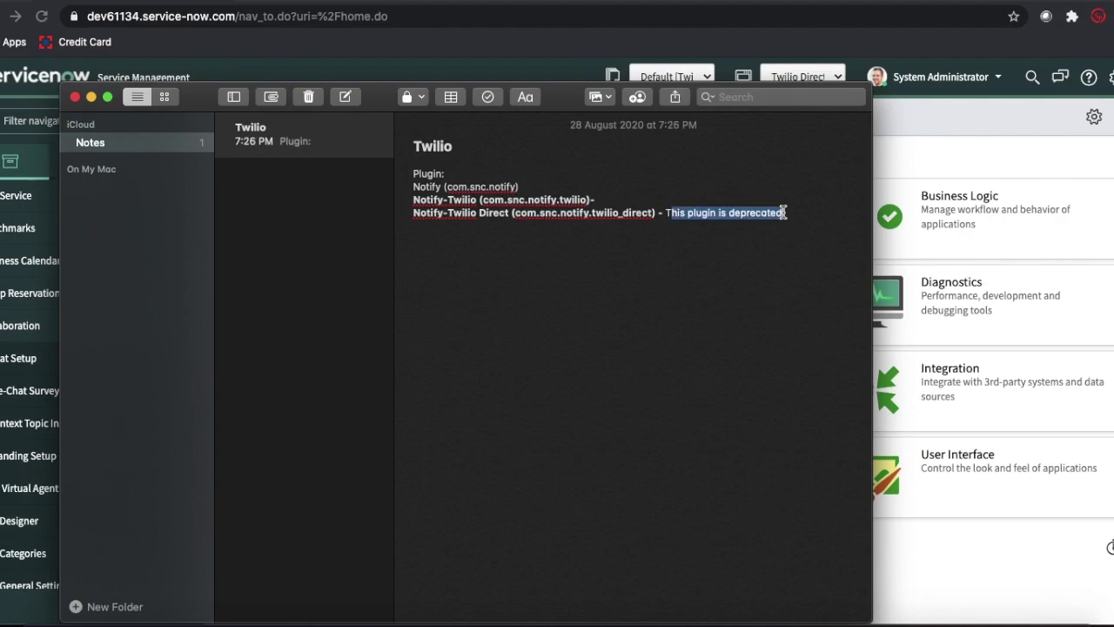
{"action": "left_click_drag", "start_coordinate": [798, 213], "coordinate": [662, 219]}
{"action": "key", "text": "super+x"}
{"action": "left_click", "coordinate": [610, 200]}
{"action": "key", "text": "super+v"}
{"action": "key", "text": "BackSpace"}
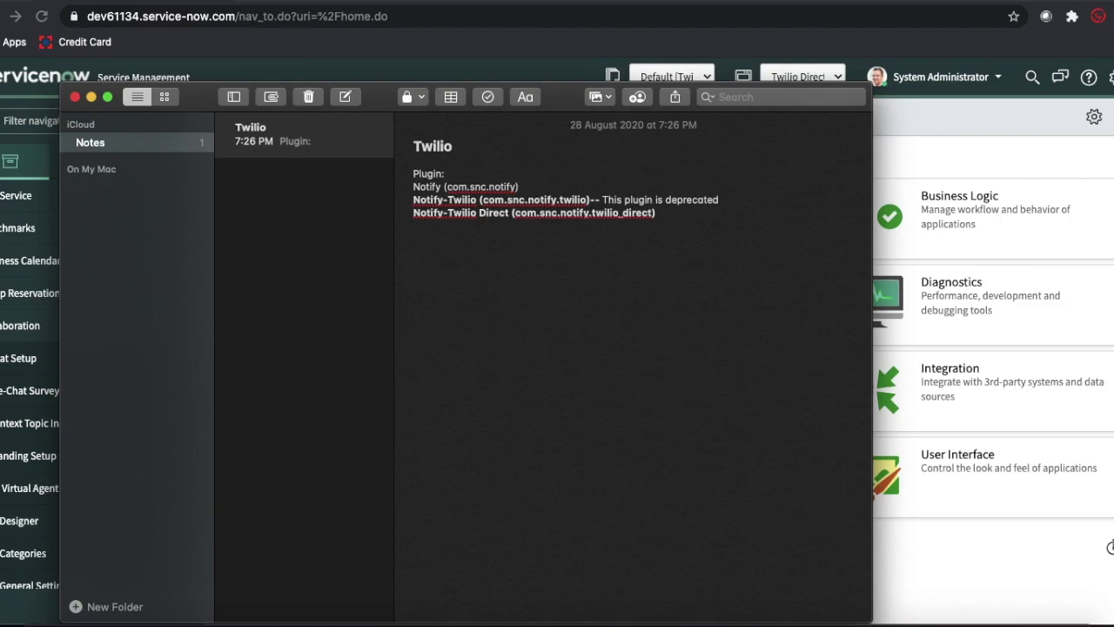
{"action": "left_click", "coordinate": [94, 98]}
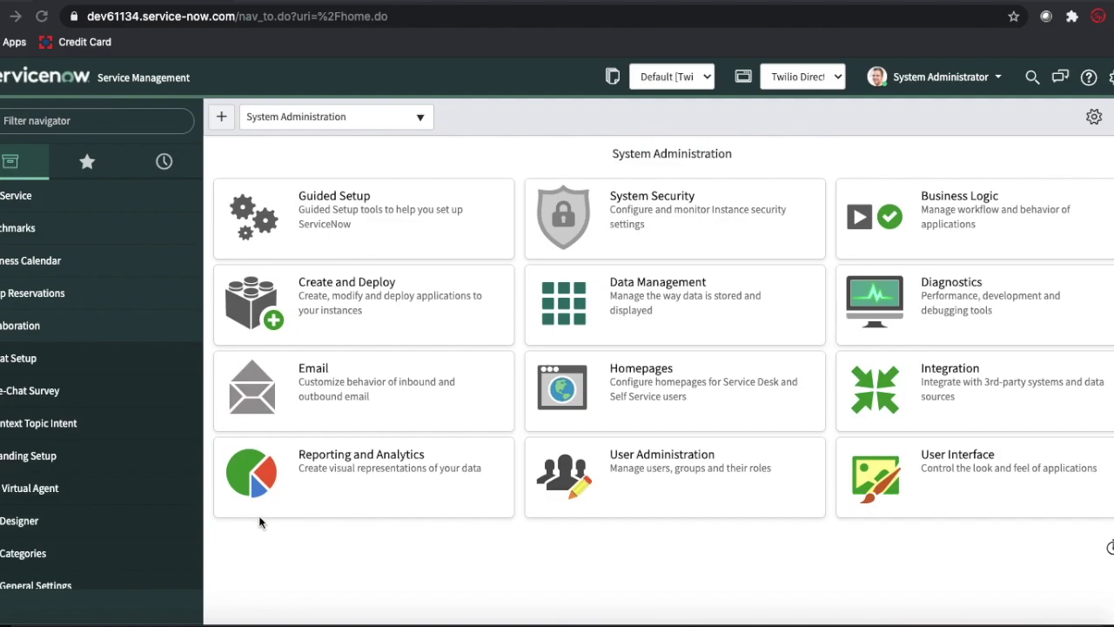
Review the plugin list in the Twilio note again and the current selection in ServiceNow's application picker
{"action": "left_click", "coordinate": [256, 616]}
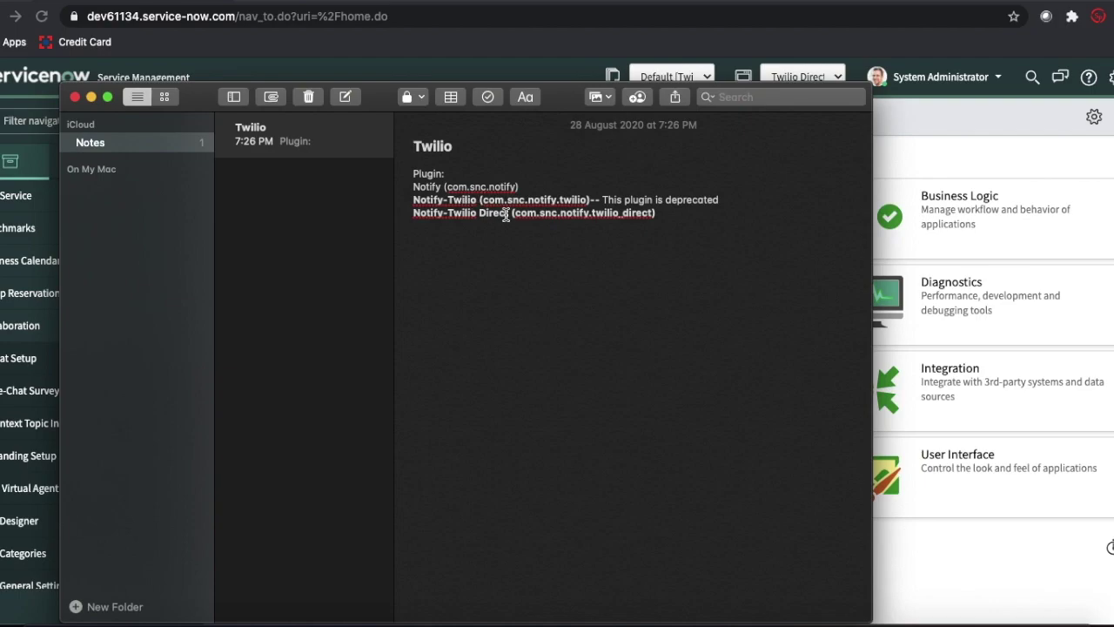
{"action": "left_click", "coordinate": [90, 97]}
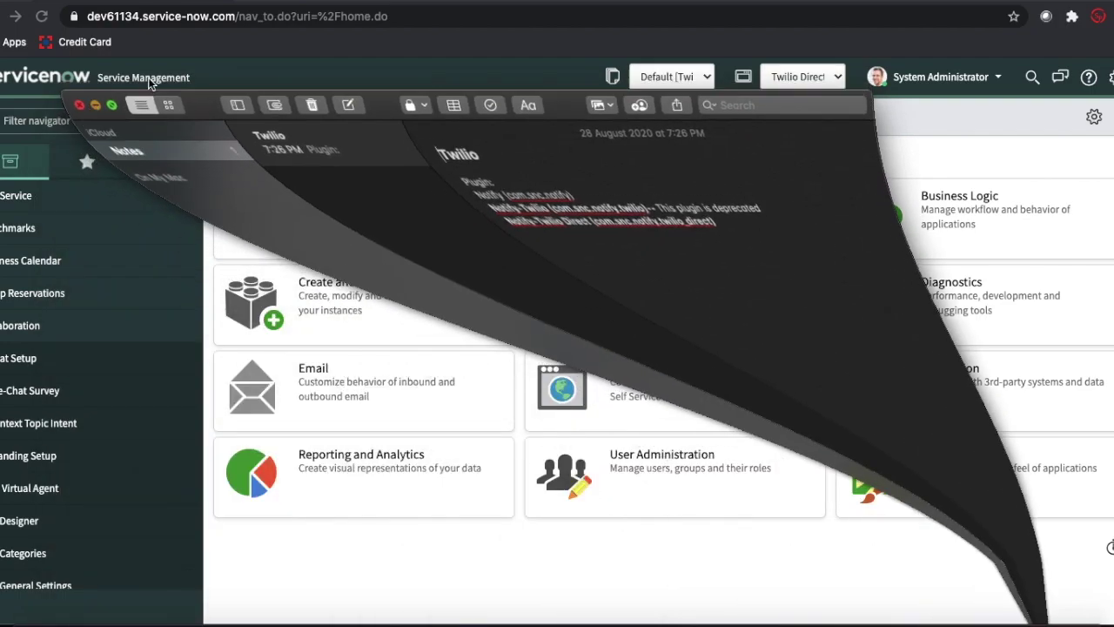
{"action": "left_click", "coordinate": [800, 77]}
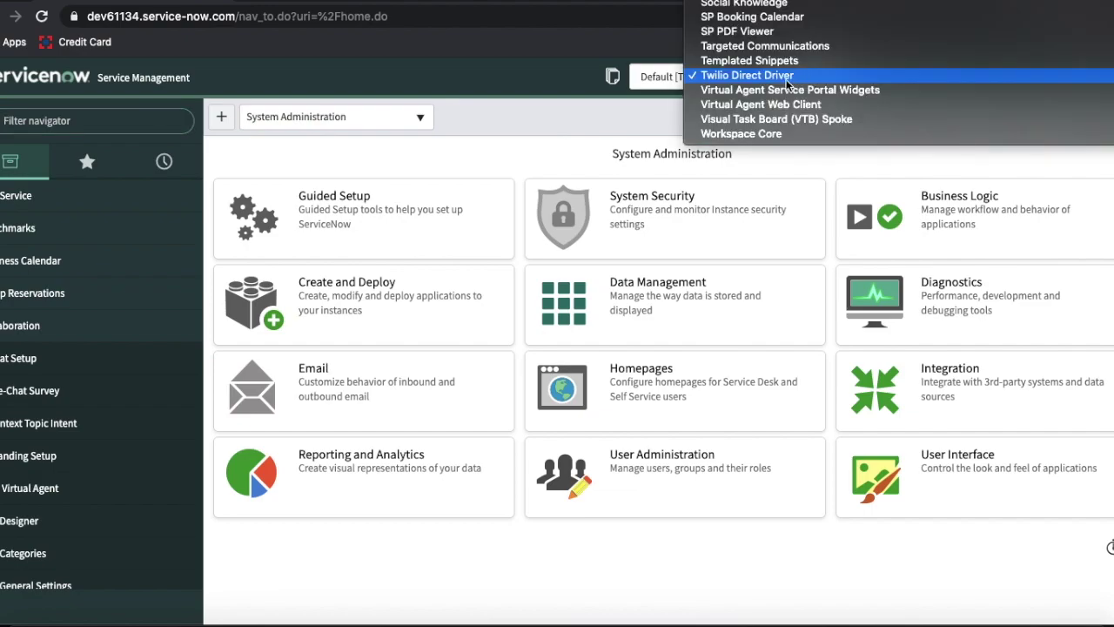
{"action": "left_click", "coordinate": [555, 79]}
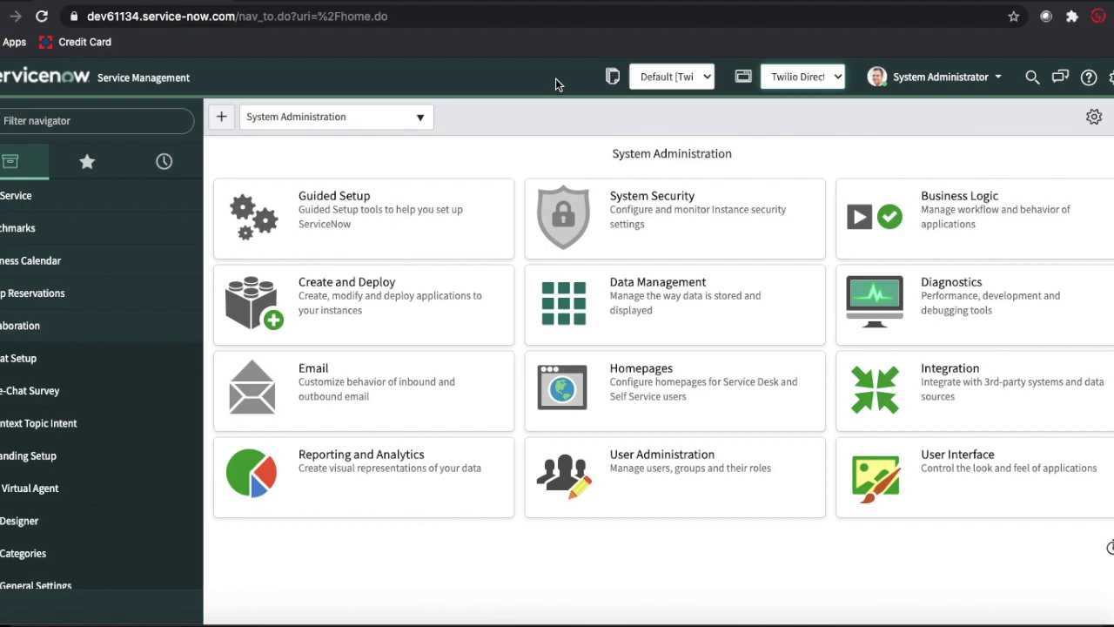
Filter the navigator for "notify" to look over the Notify modules
{"action": "left_click", "coordinate": [132, 121]}
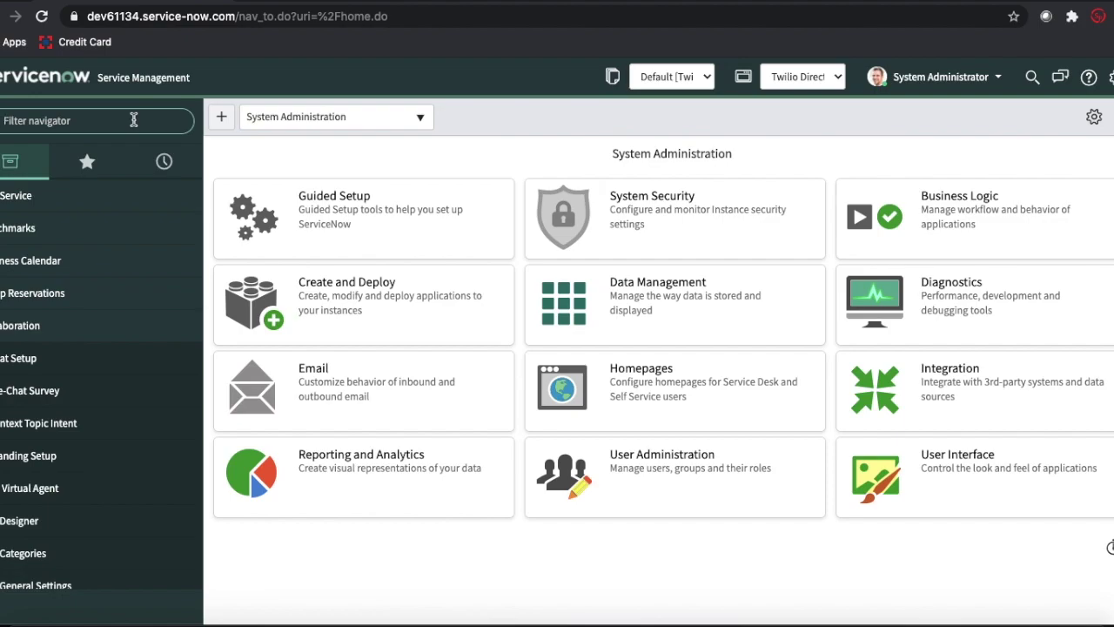
{"action": "type", "text": "noti"}
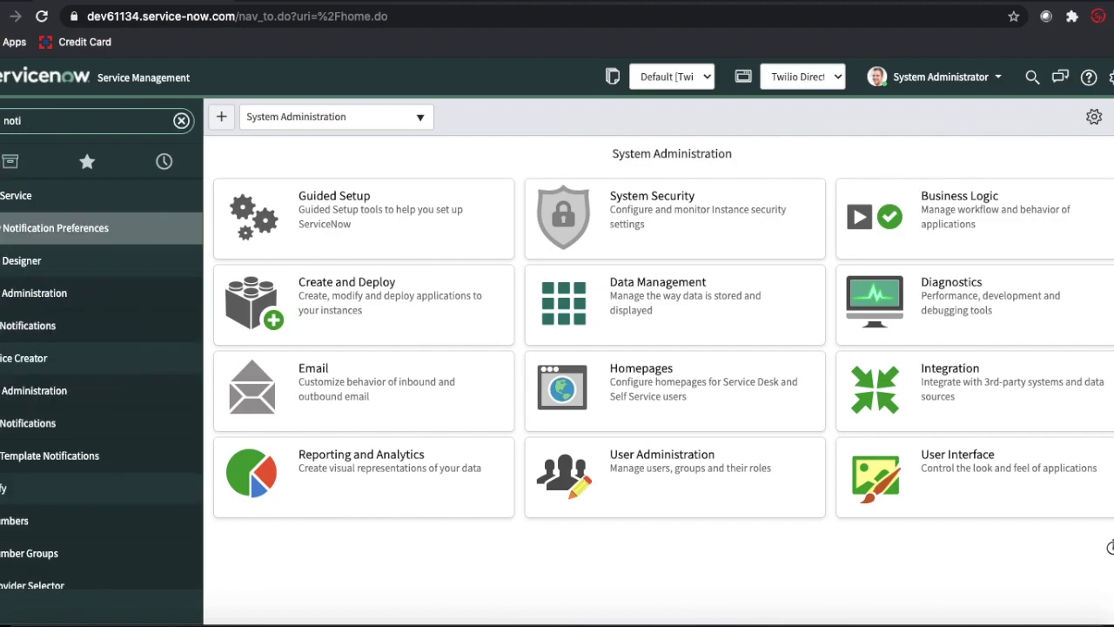
{"action": "type", "text": "fy"}
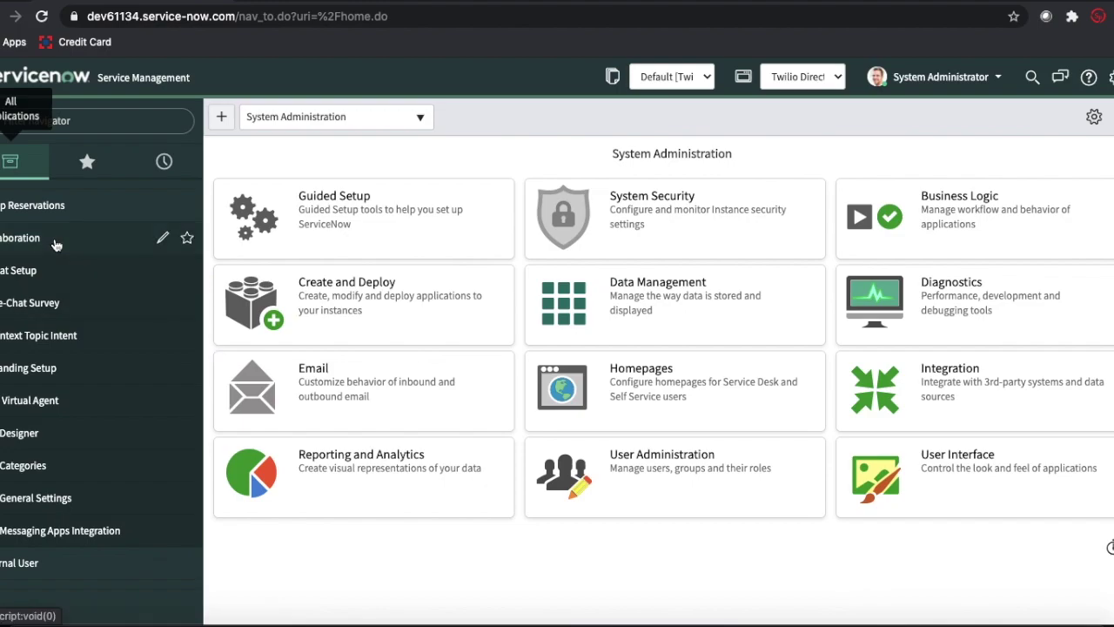
Filter the navigator for "incident" and open incident INC0010037 from the open incidents list
{"action": "left_click", "coordinate": [78, 127]}
{"action": "type", "text": "incident"}
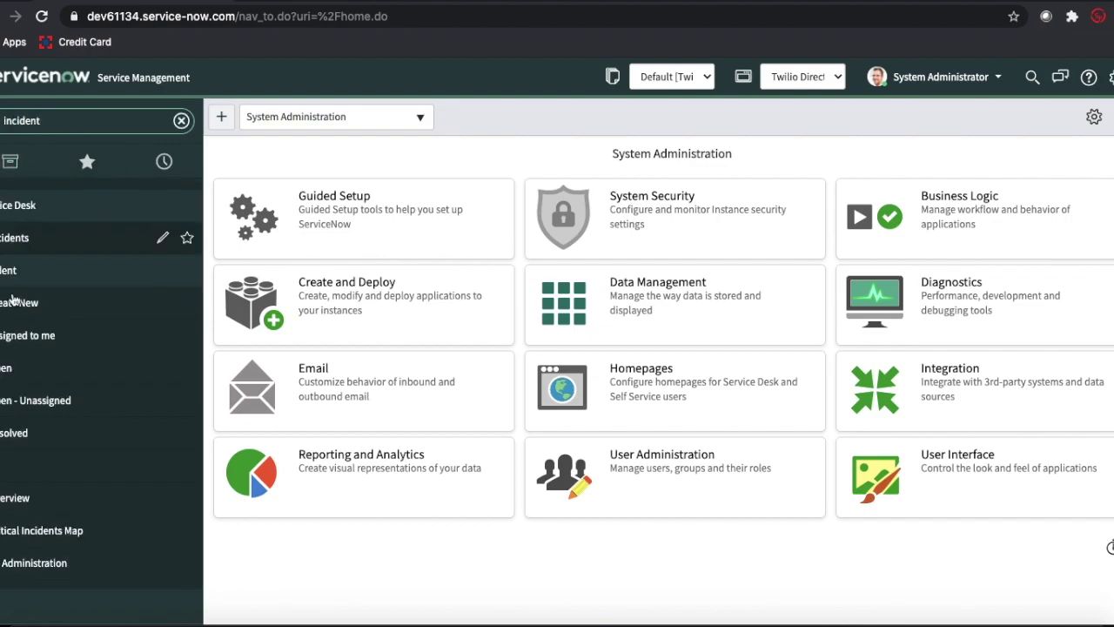
{"action": "left_click", "coordinate": [21, 370]}
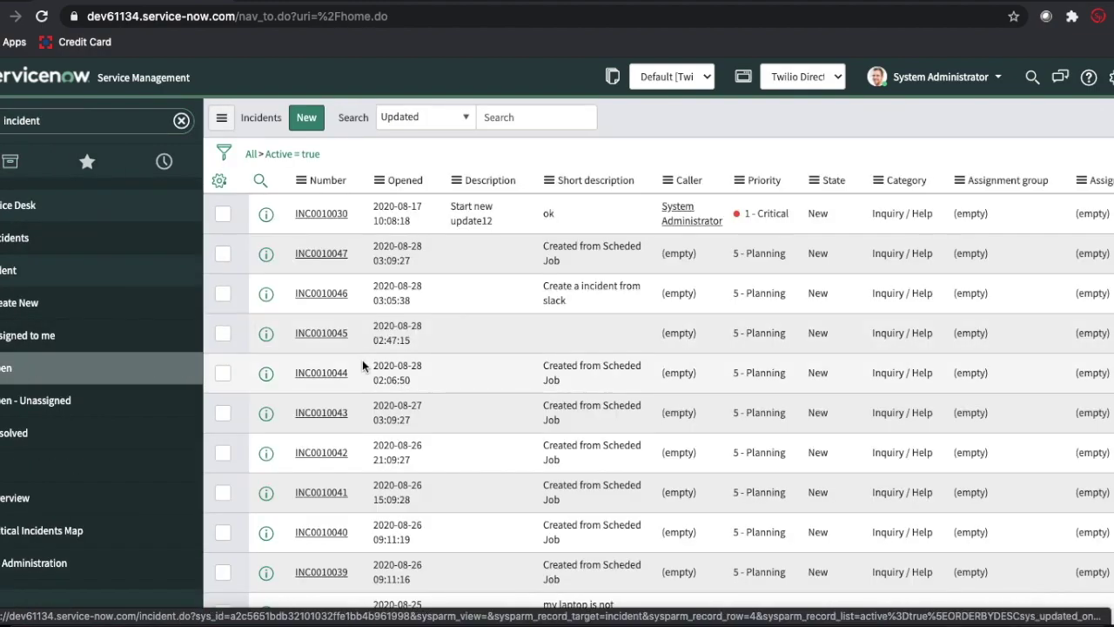
{"action": "scroll", "coordinate": [340, 524], "scroll_direction": "down", "scroll_amount": 2}
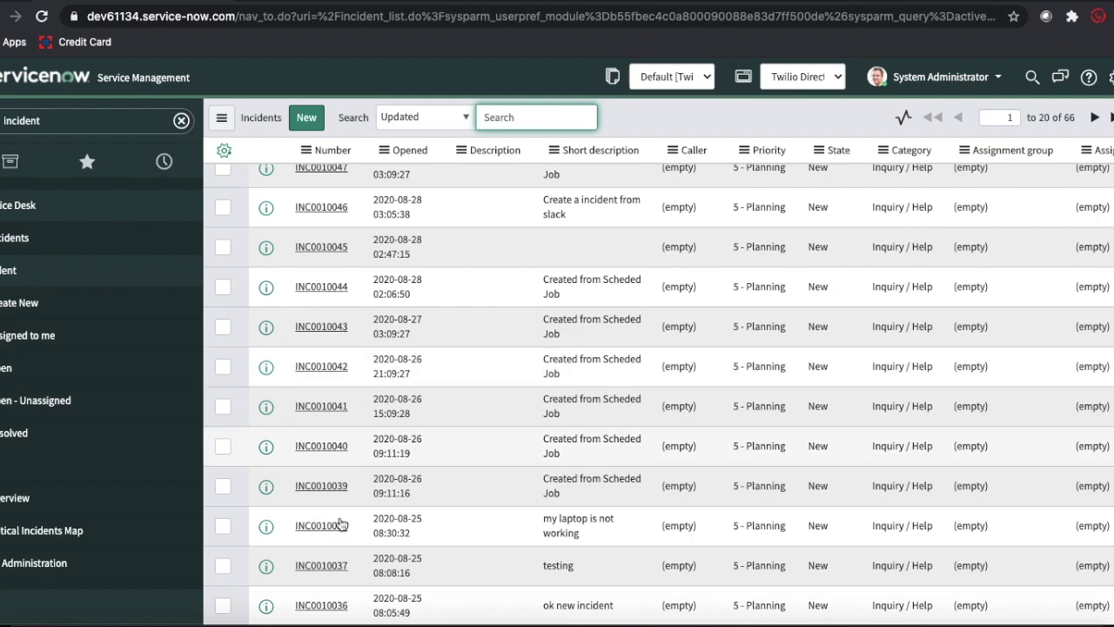
{"action": "left_click", "coordinate": [321, 568]}
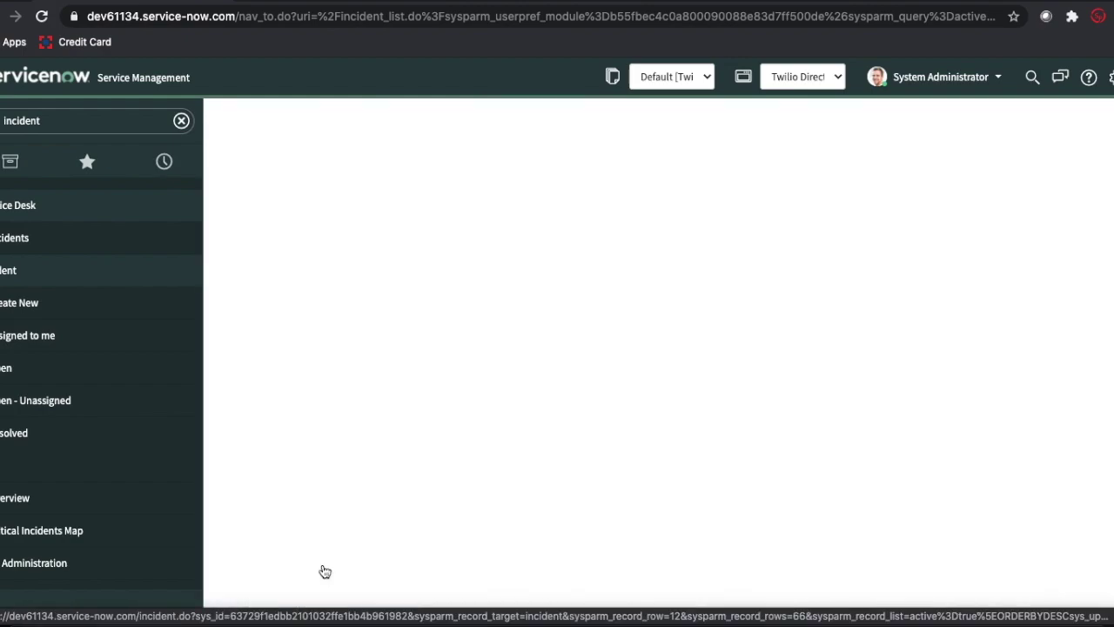
Dismiss the guided tour on the incident without stopping its auto launch, and close the Help sidebar
{"action": "scroll", "coordinate": [453, 426], "scroll_direction": "down", "scroll_amount": 5}
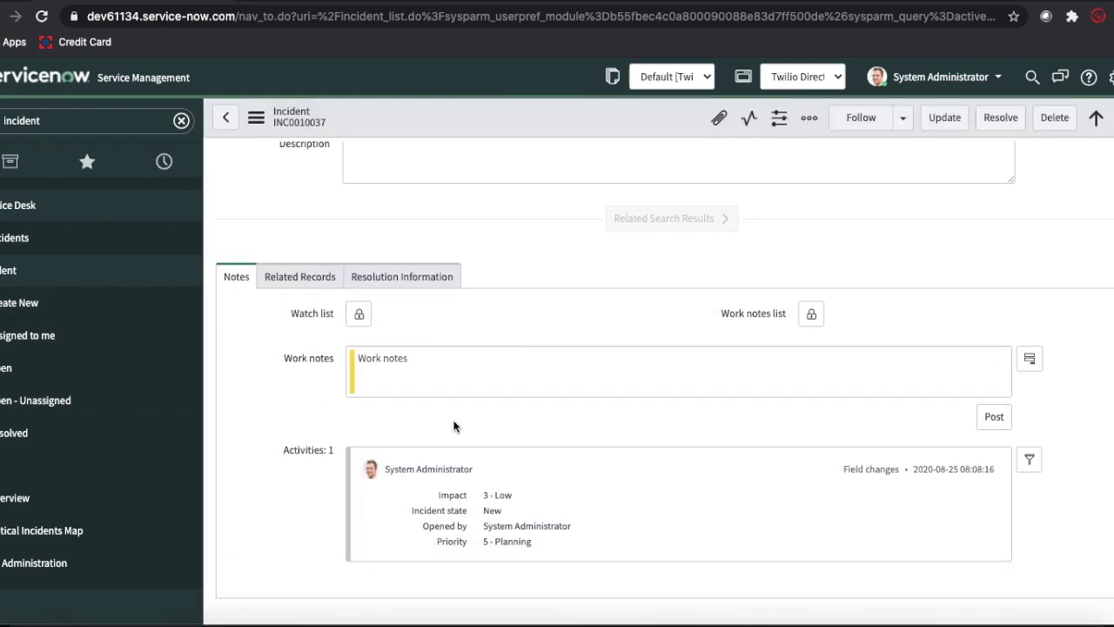
{"action": "scroll", "coordinate": [454, 424], "scroll_direction": "down", "scroll_amount": 10}
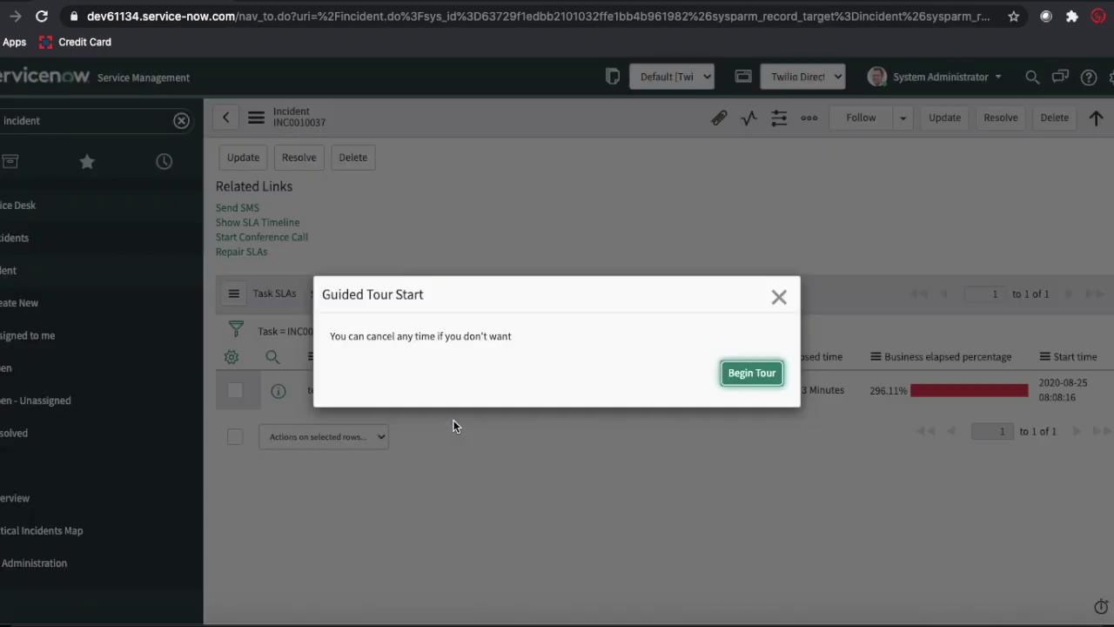
{"action": "left_click", "coordinate": [779, 297]}
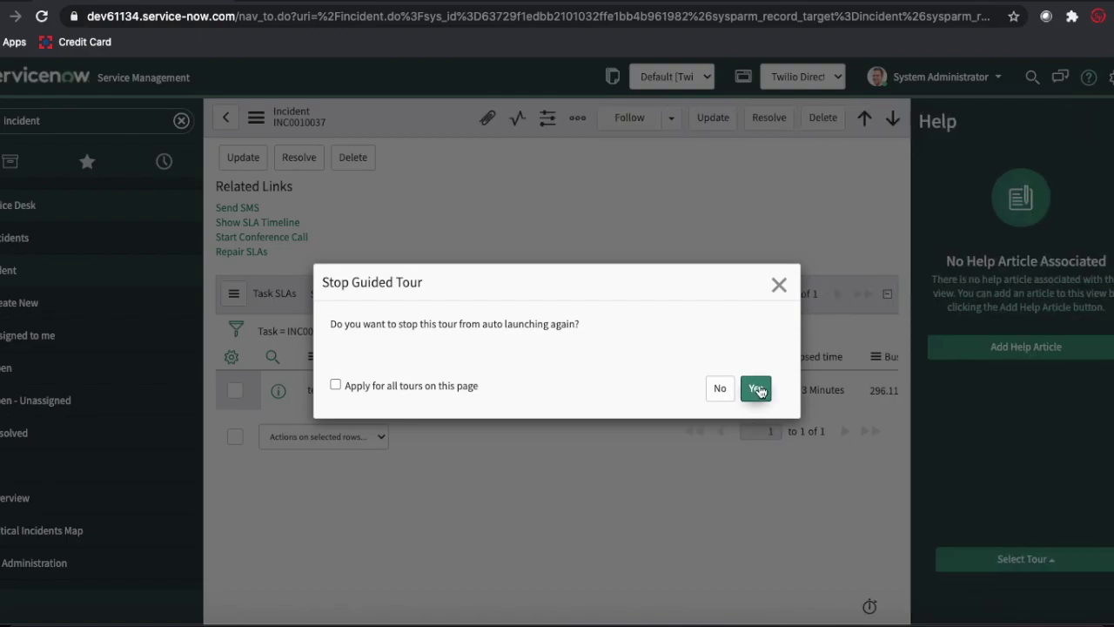
{"action": "left_click", "coordinate": [728, 390]}
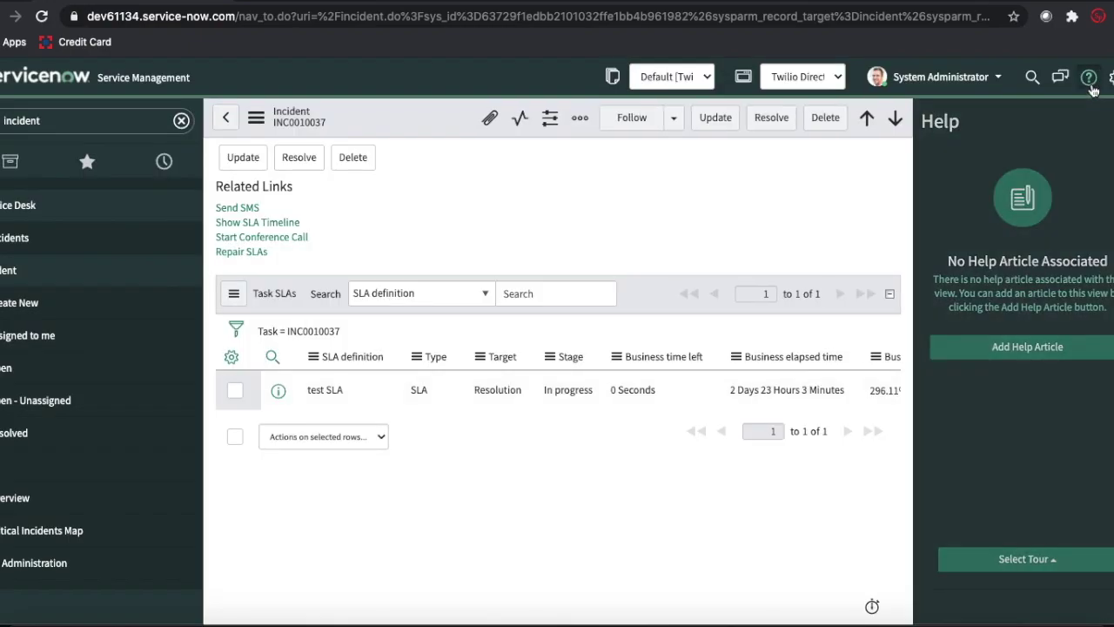
{"action": "scroll", "coordinate": [737, 277], "scroll_direction": "up", "scroll_amount": 2}
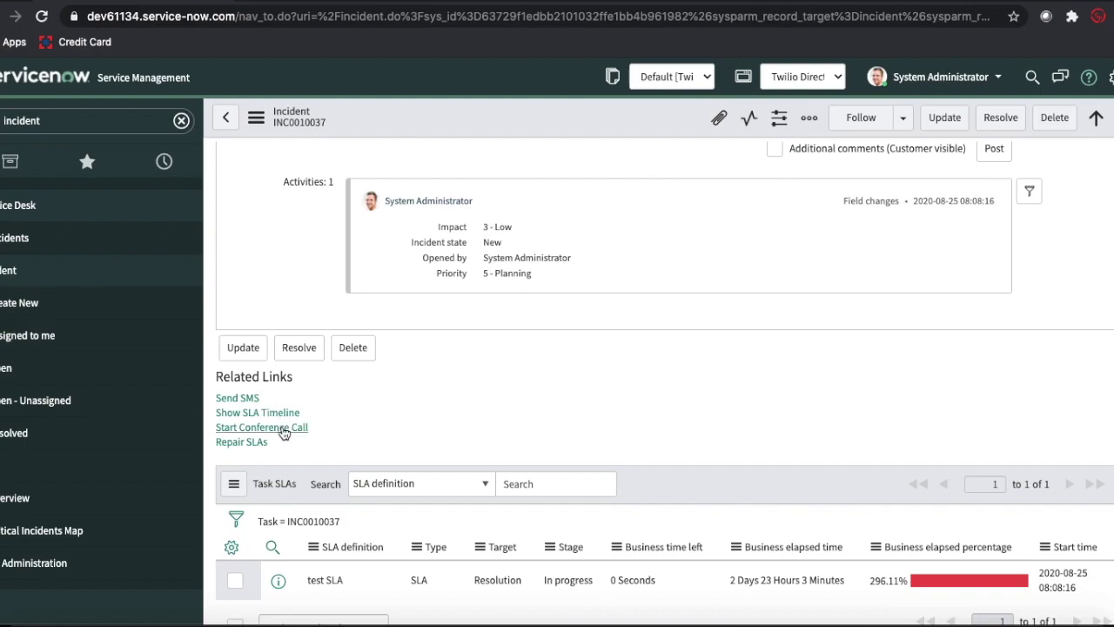
Open the conference call setup from the incident's related links and dismiss its guided tour and Help sidebar
{"action": "left_click", "coordinate": [282, 430]}
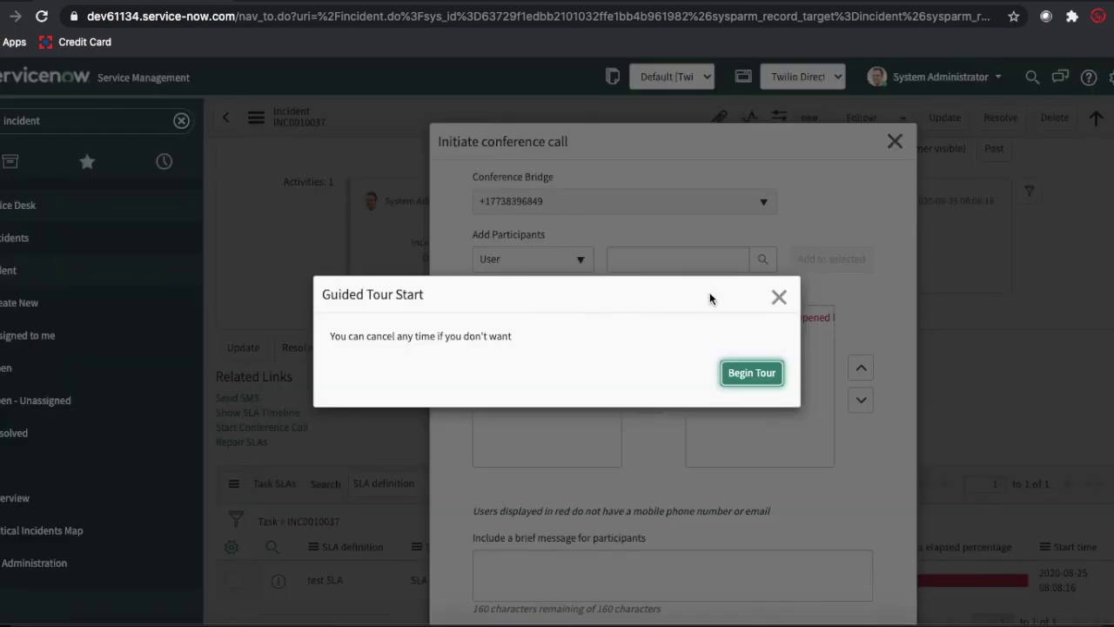
{"action": "left_click", "coordinate": [778, 297]}
{"action": "left_click", "coordinate": [717, 389]}
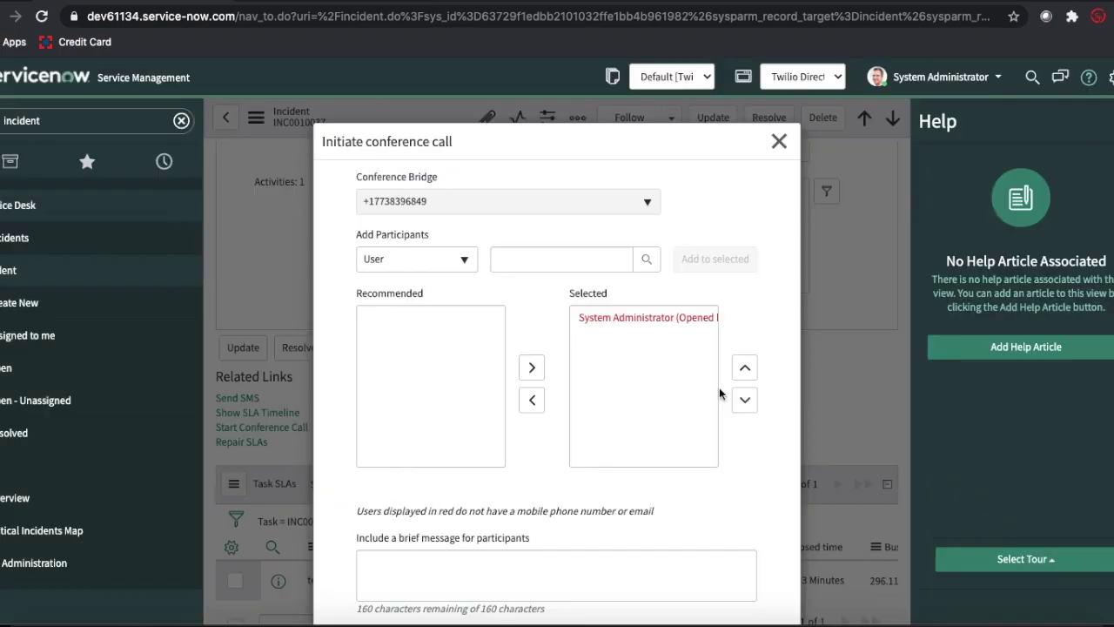
{"action": "left_click", "coordinate": [1100, 99]}
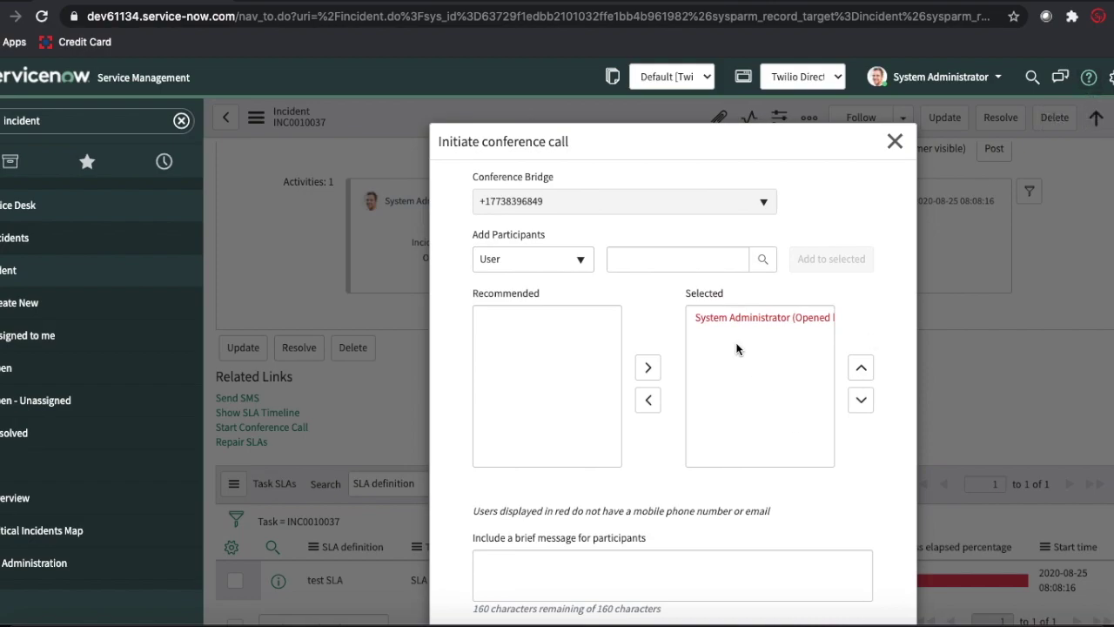
Remove System Administrator from the selected conference call participants
{"action": "double_click", "coordinate": [728, 317]}
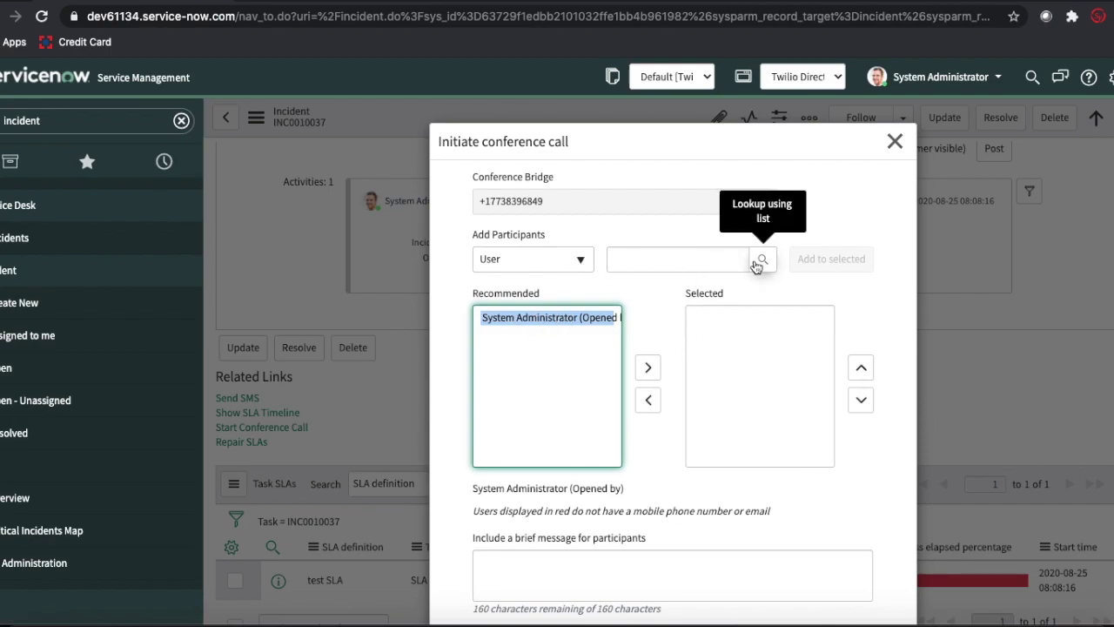
{"action": "left_click", "coordinate": [648, 367]}
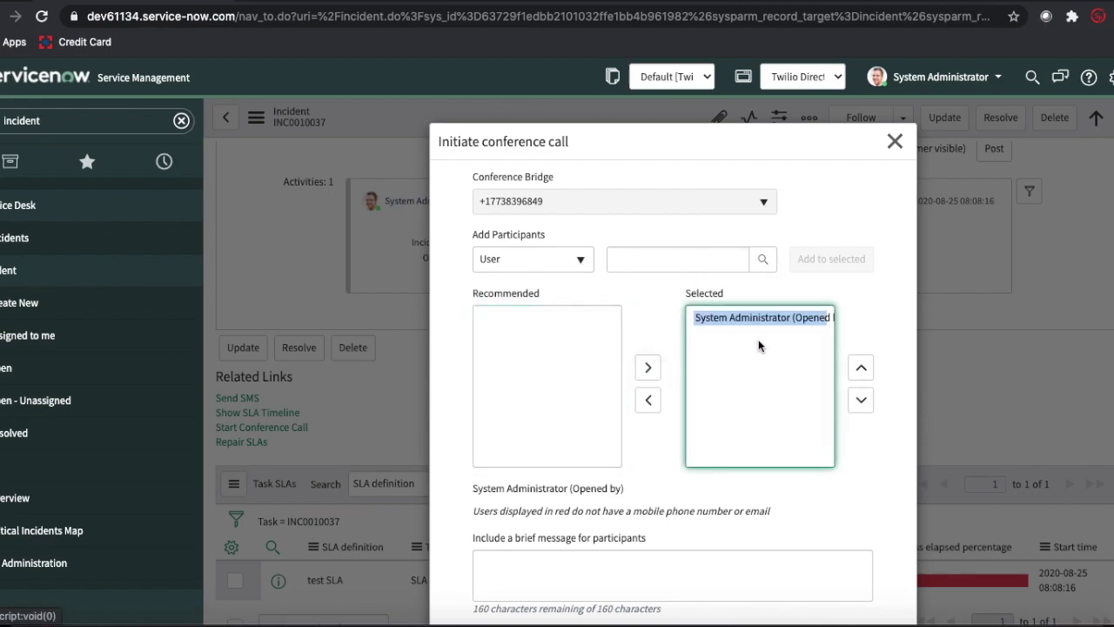
{"action": "left_click", "coordinate": [557, 346]}
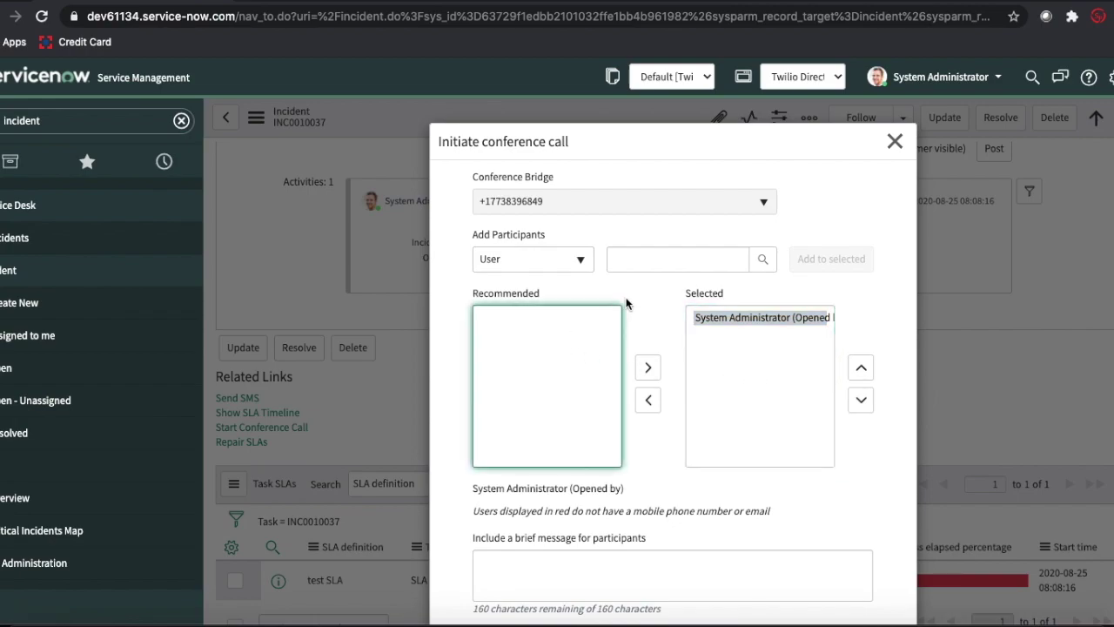
{"action": "left_click", "coordinate": [652, 259]}
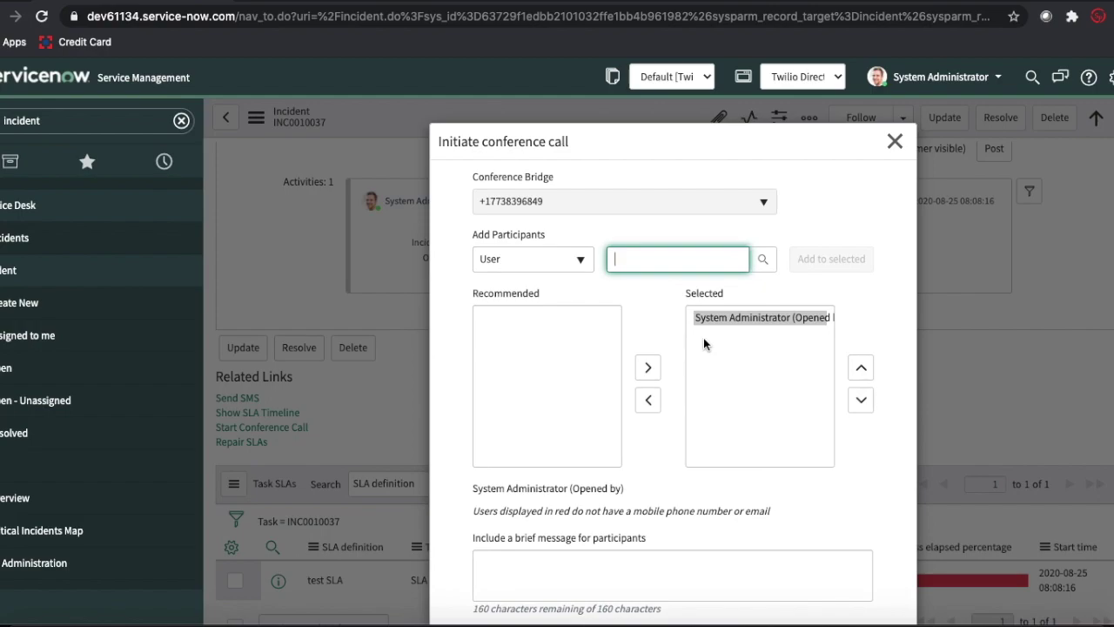
{"action": "left_click", "coordinate": [648, 400]}
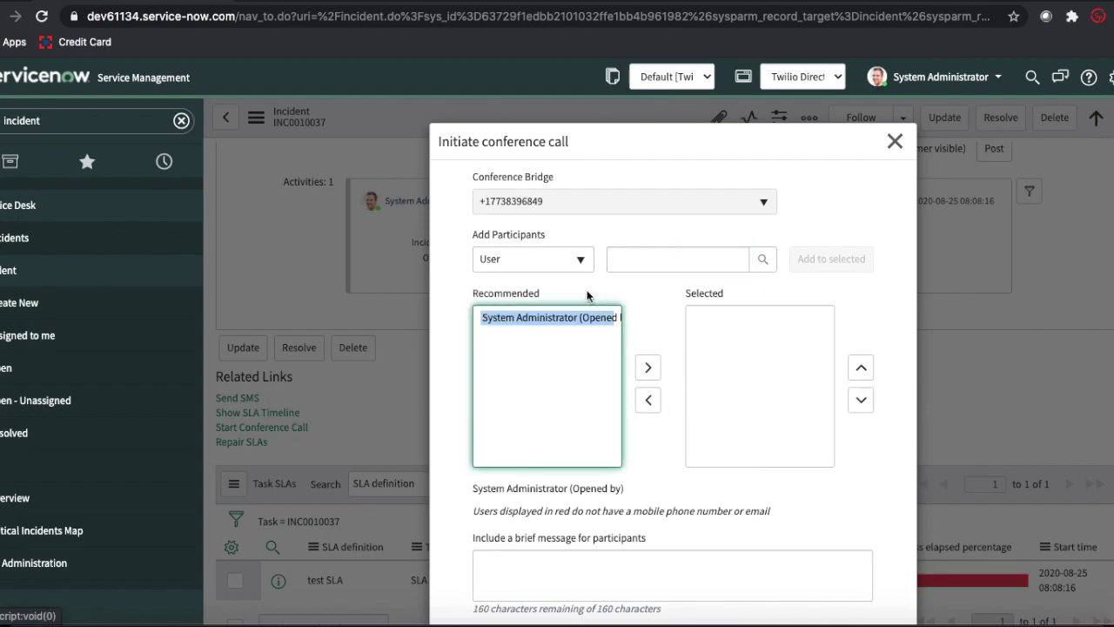
Add a participant of type Phone with the suggested phone number to the selected participants
{"action": "left_click", "coordinate": [572, 260]}
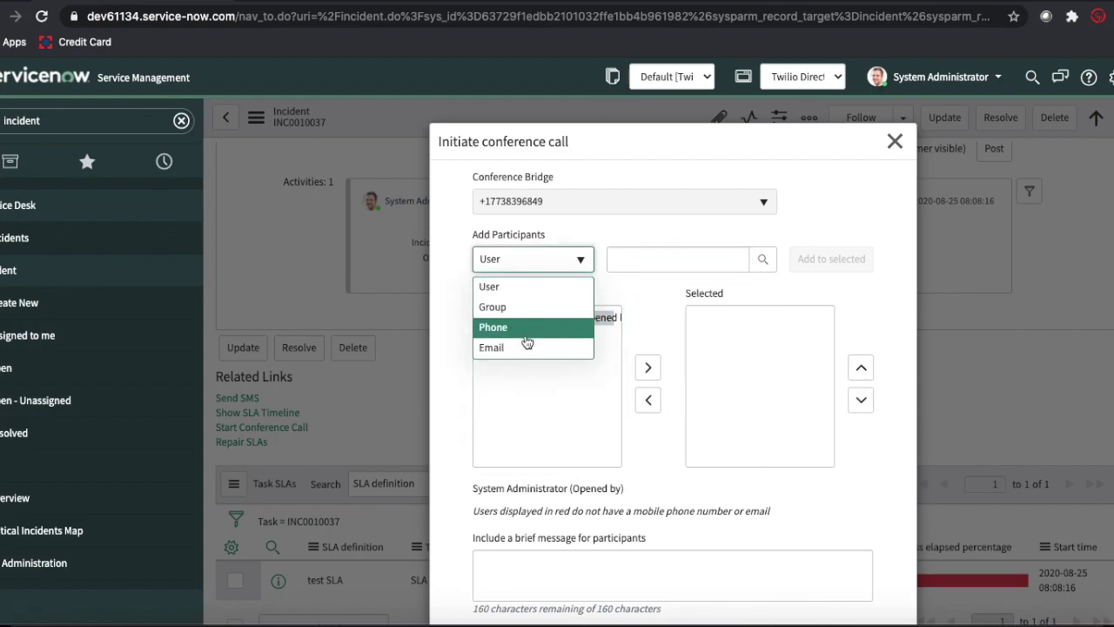
{"action": "left_click", "coordinate": [493, 328]}
{"action": "left_click", "coordinate": [647, 261]}
{"action": "left_click", "coordinate": [655, 296]}
{"action": "left_click", "coordinate": [819, 264]}
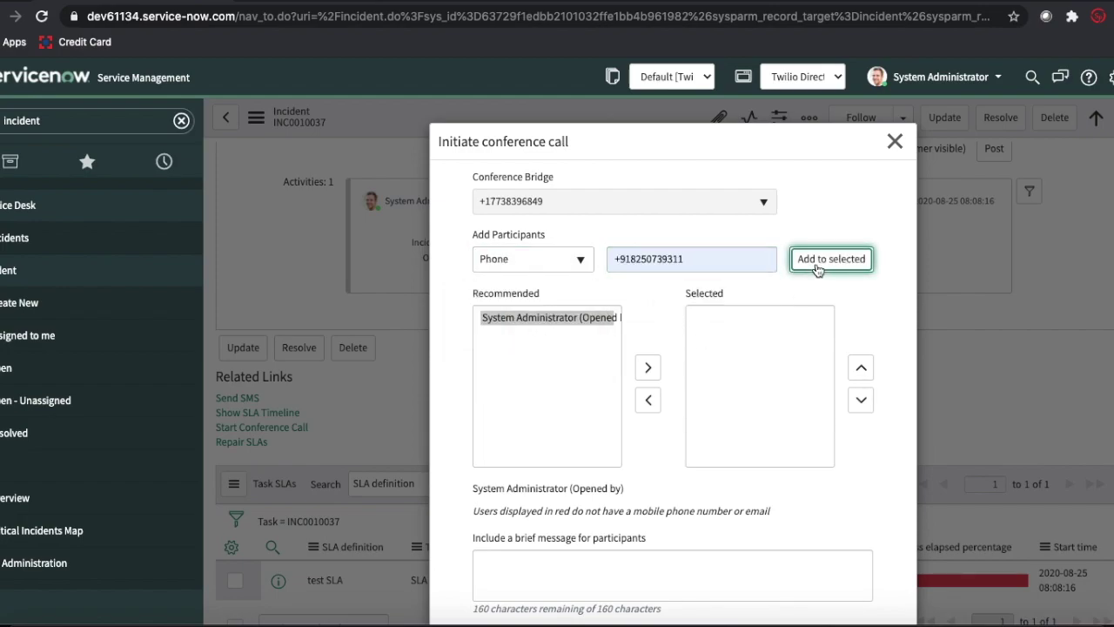
Include the message "TEST" for participants, start the conference call and check the incident's activities
{"action": "scroll", "coordinate": [764, 386], "scroll_direction": "down", "scroll_amount": 2}
{"action": "left_click", "coordinate": [636, 502]}
{"action": "type", "text": "TEST"}
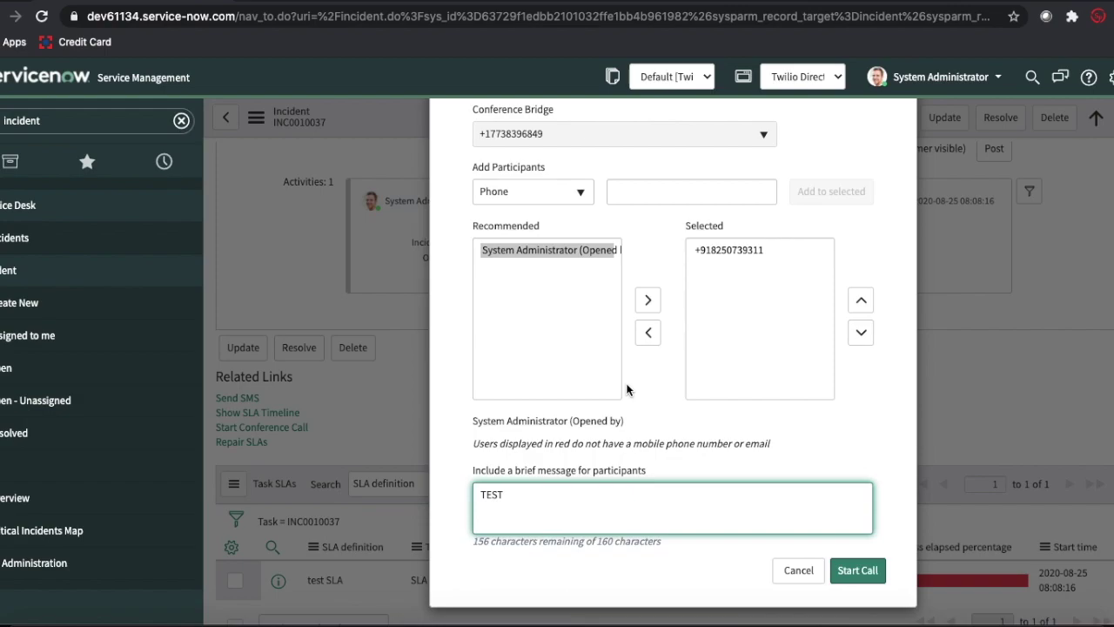
{"action": "left_click", "coordinate": [855, 572]}
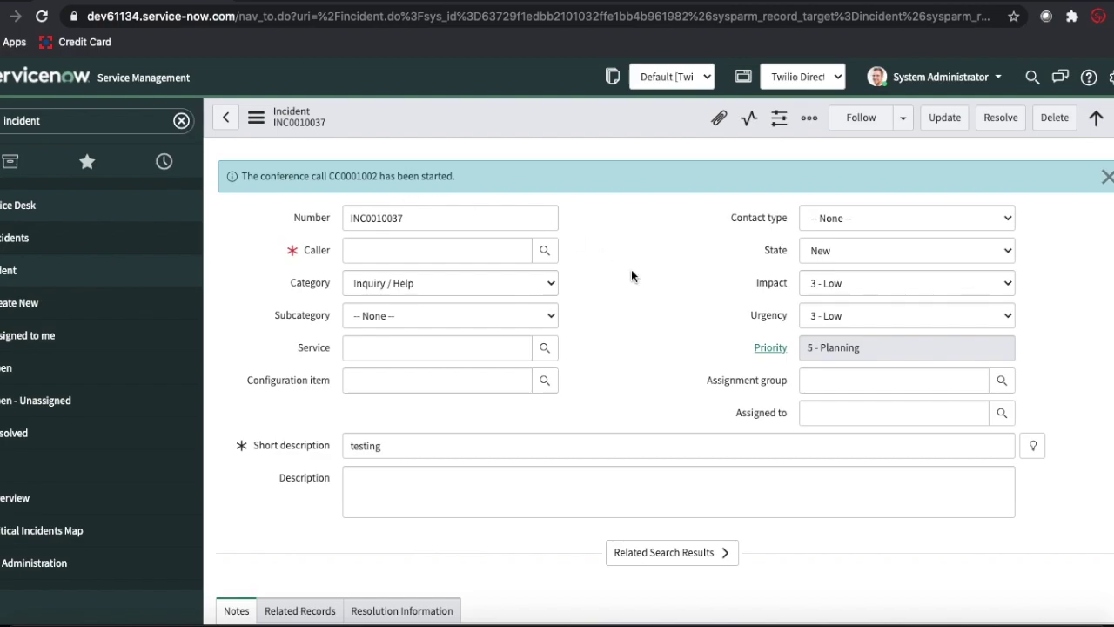
{"action": "scroll", "coordinate": [631, 269], "scroll_direction": "down", "scroll_amount": 4}
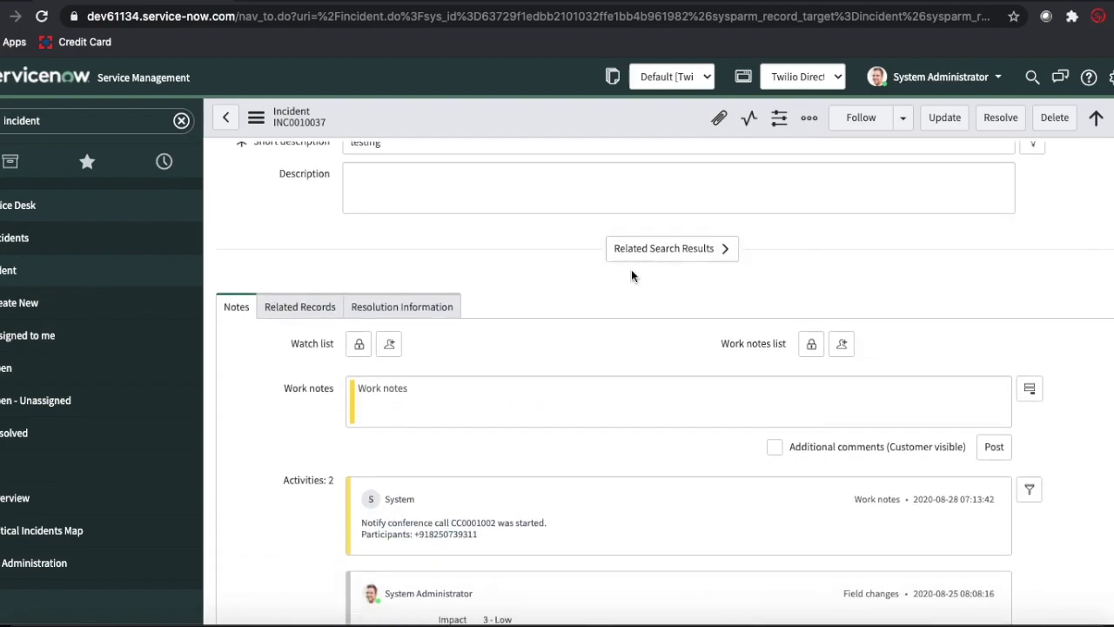
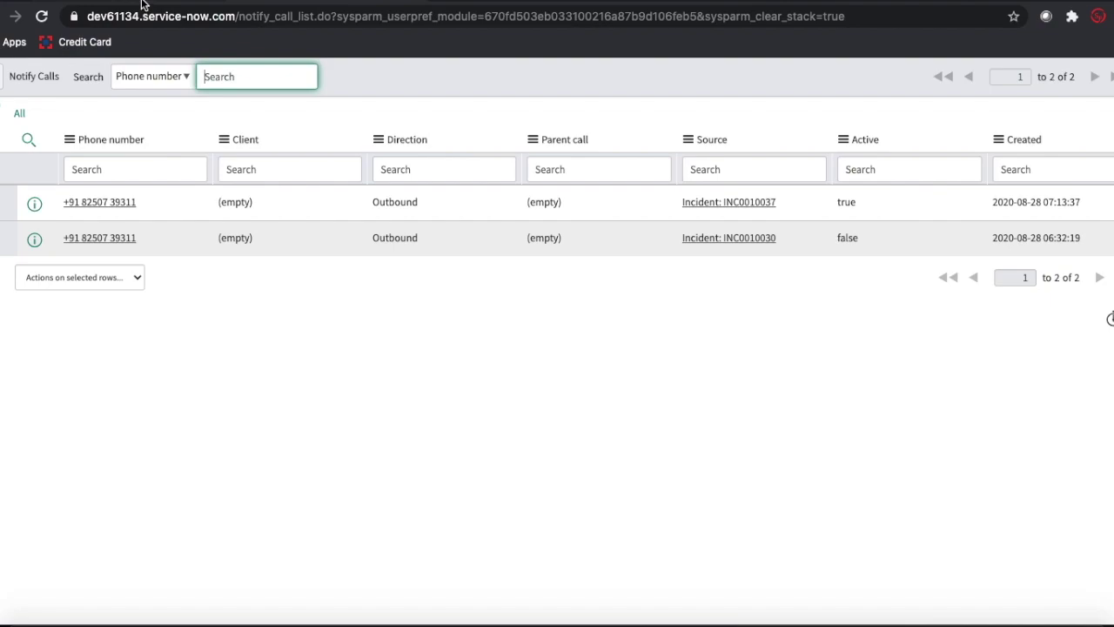
Return to the incident to check its number and compare it with the source in the Notify Calls list
{"action": "left_click", "coordinate": [143, 5]}
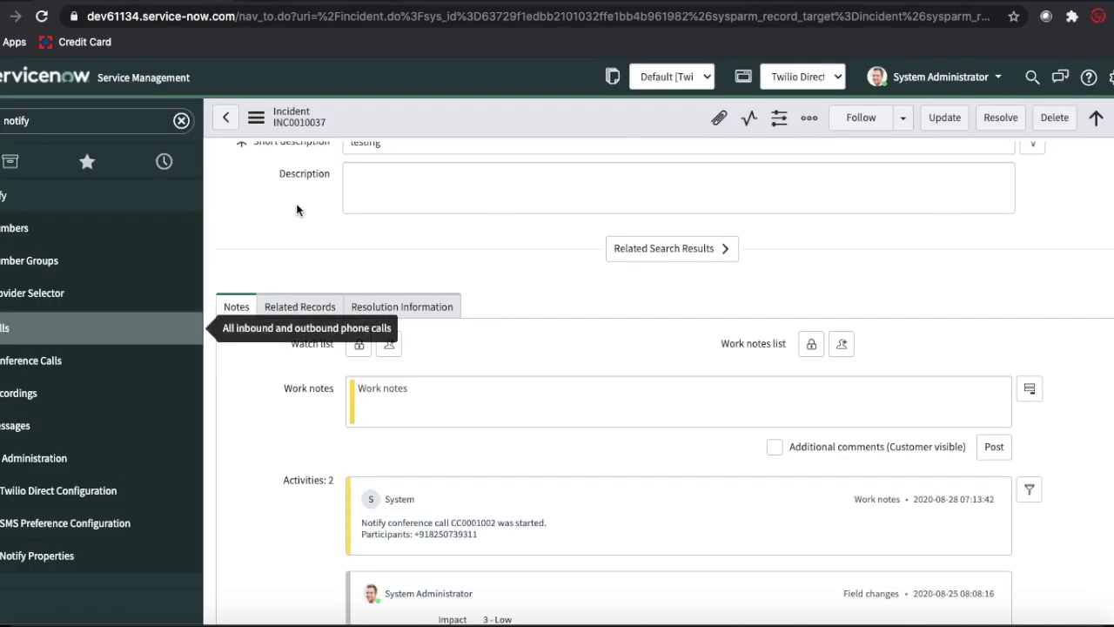
{"action": "scroll", "coordinate": [296, 209], "scroll_direction": "up", "scroll_amount": 3}
{"action": "scroll", "coordinate": [296, 209], "scroll_direction": "up", "scroll_amount": 2}
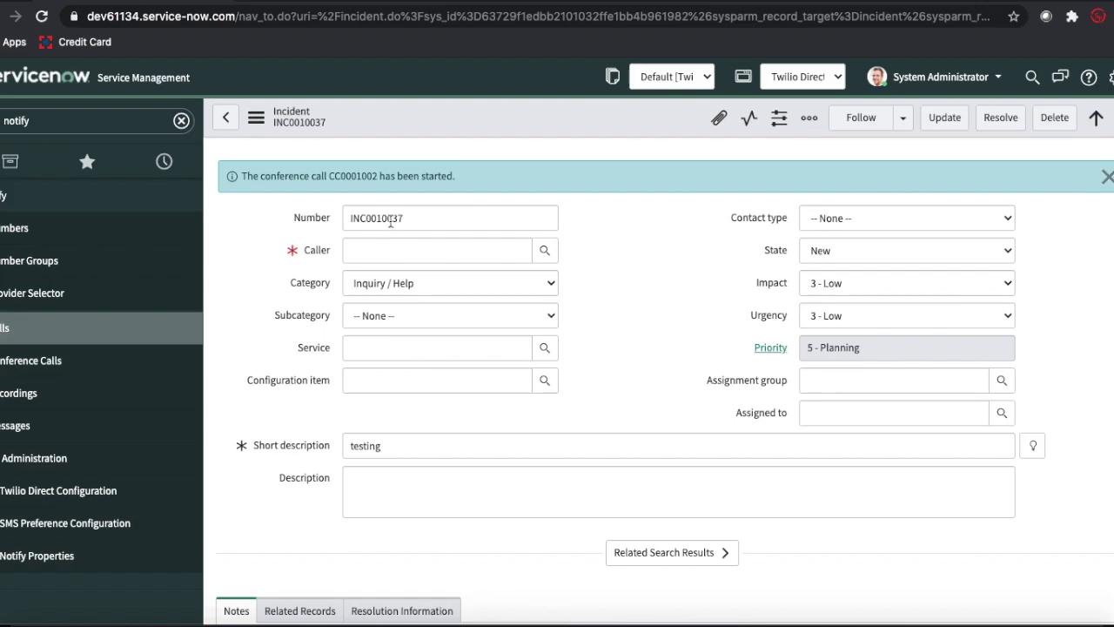
{"action": "left_click", "coordinate": [333, 4]}
Open the Notify Conference Calls list and view the details and participants of conference call CC0001002
{"action": "left_click", "coordinate": [70, 364]}
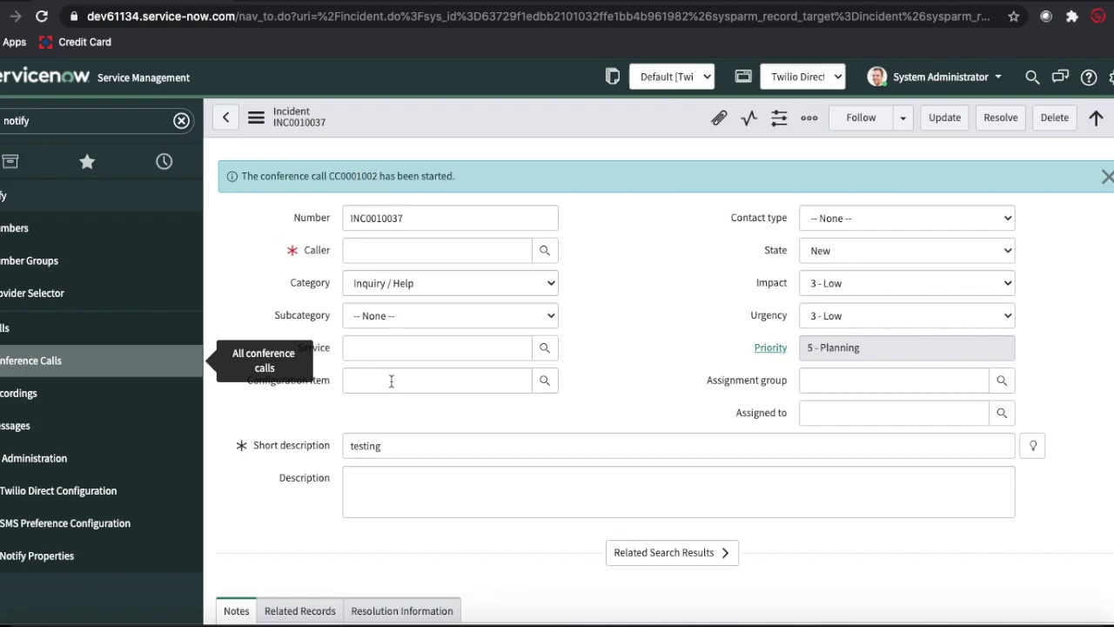
{"action": "scroll", "coordinate": [392, 385], "scroll_direction": "down", "scroll_amount": 2}
{"action": "scroll", "coordinate": [392, 386], "scroll_direction": "down", "scroll_amount": 2}
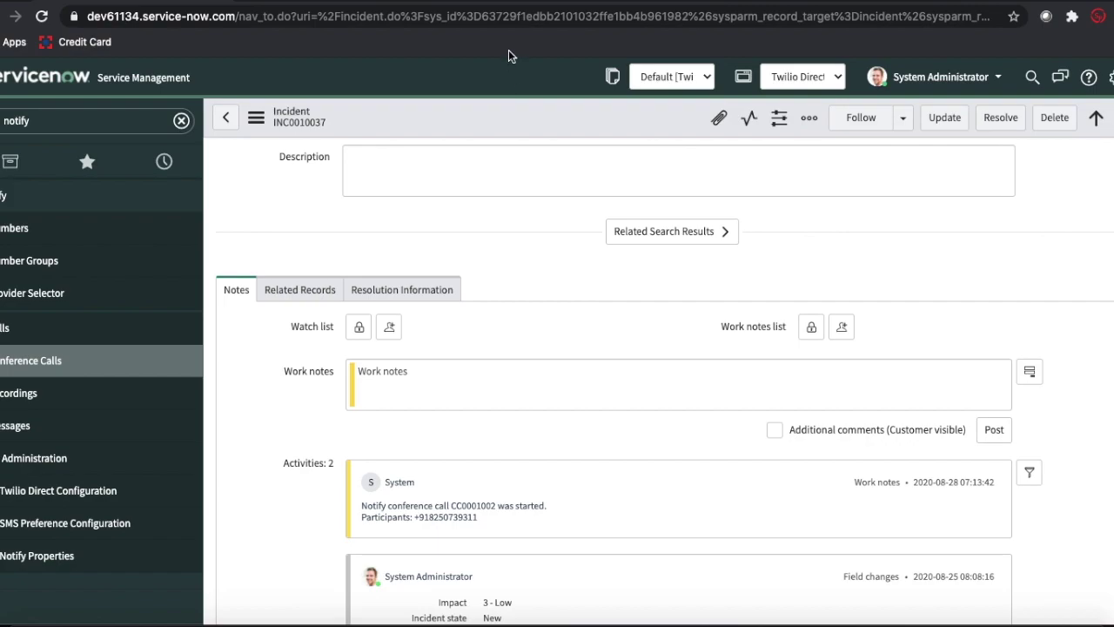
{"action": "left_click", "coordinate": [35, 360]}
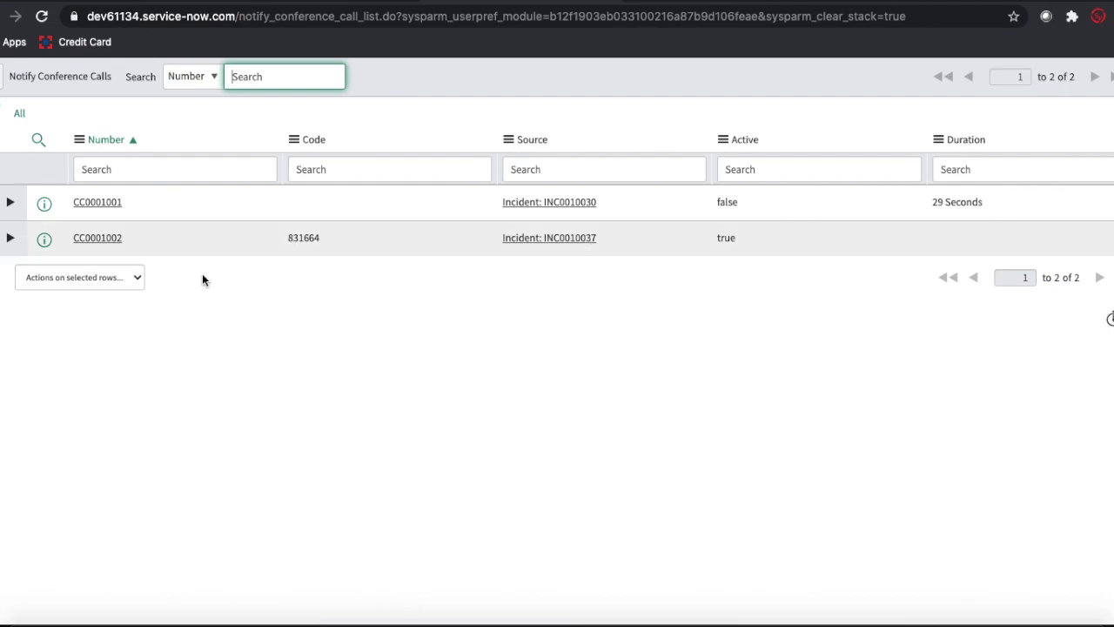
{"action": "left_click", "coordinate": [101, 242]}
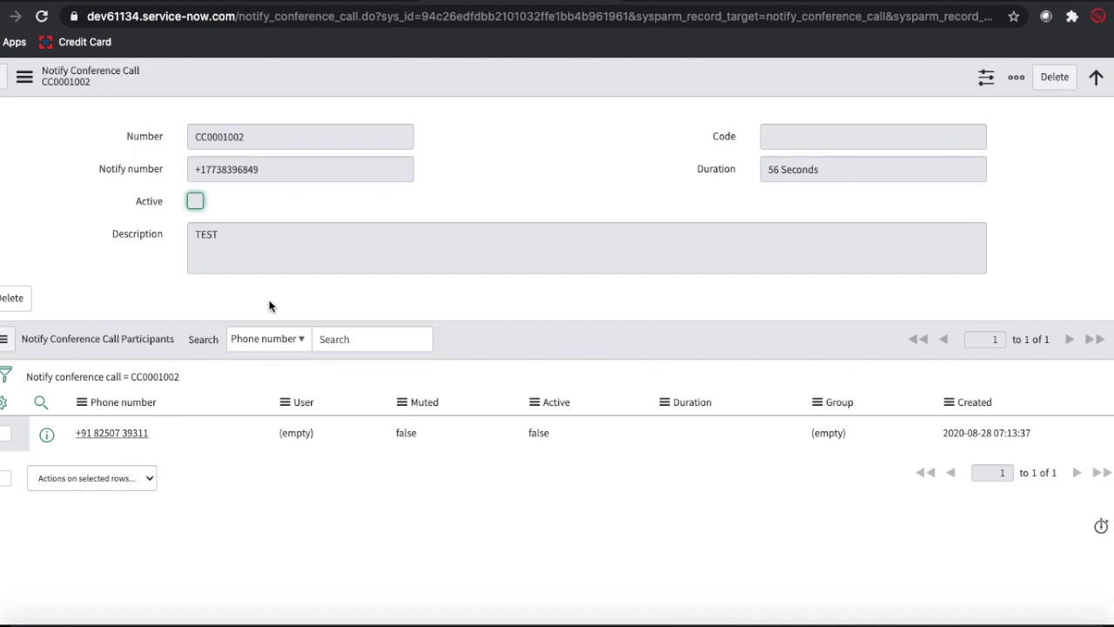
Open the Send SMS form from the incident's related links and dismiss its guided tour and Help sidebar
{"action": "left_click", "coordinate": [156, 2]}
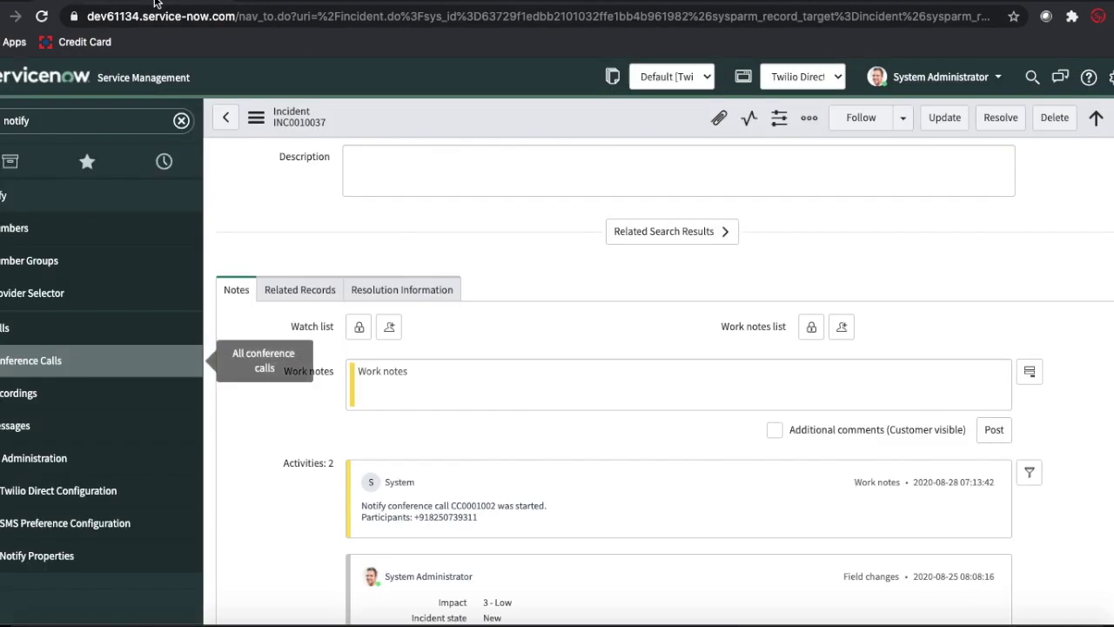
{"action": "left_click", "coordinate": [427, 375]}
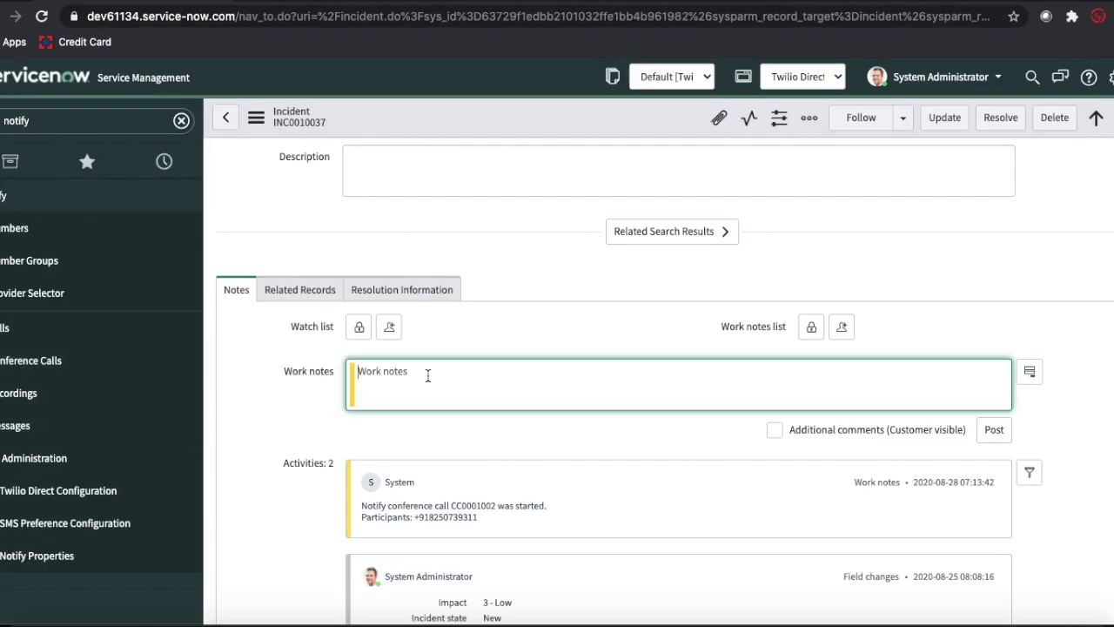
{"action": "scroll", "coordinate": [499, 322], "scroll_direction": "down", "scroll_amount": 2}
{"action": "scroll", "coordinate": [499, 323], "scroll_direction": "down", "scroll_amount": 3}
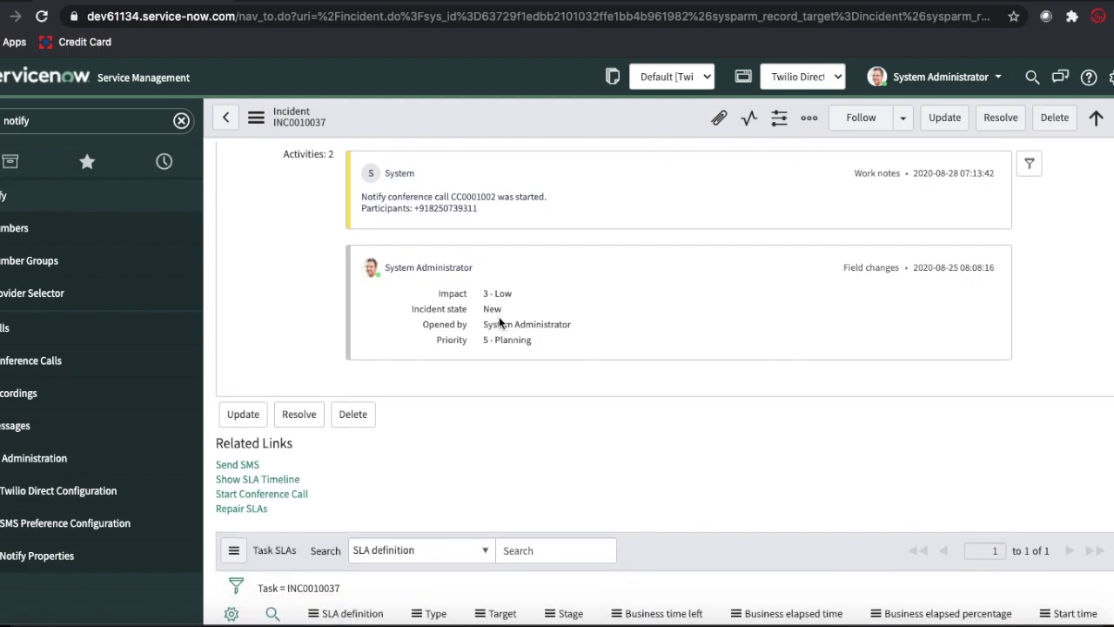
{"action": "left_click", "coordinate": [248, 466]}
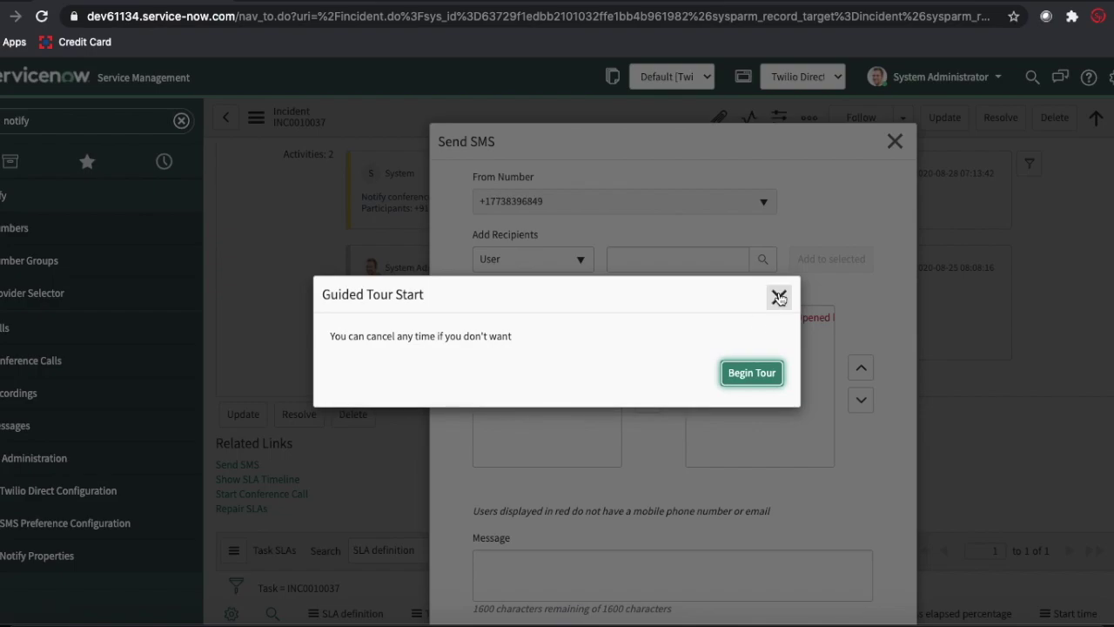
{"action": "left_click", "coordinate": [778, 292]}
{"action": "left_click", "coordinate": [726, 389]}
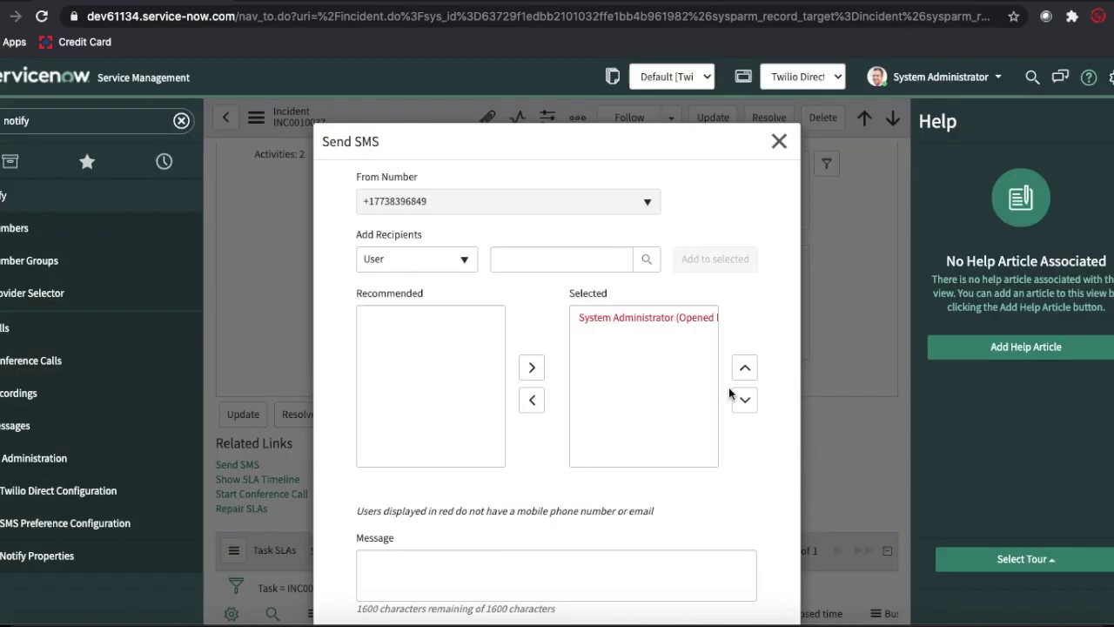
{"action": "left_click", "coordinate": [1091, 81]}
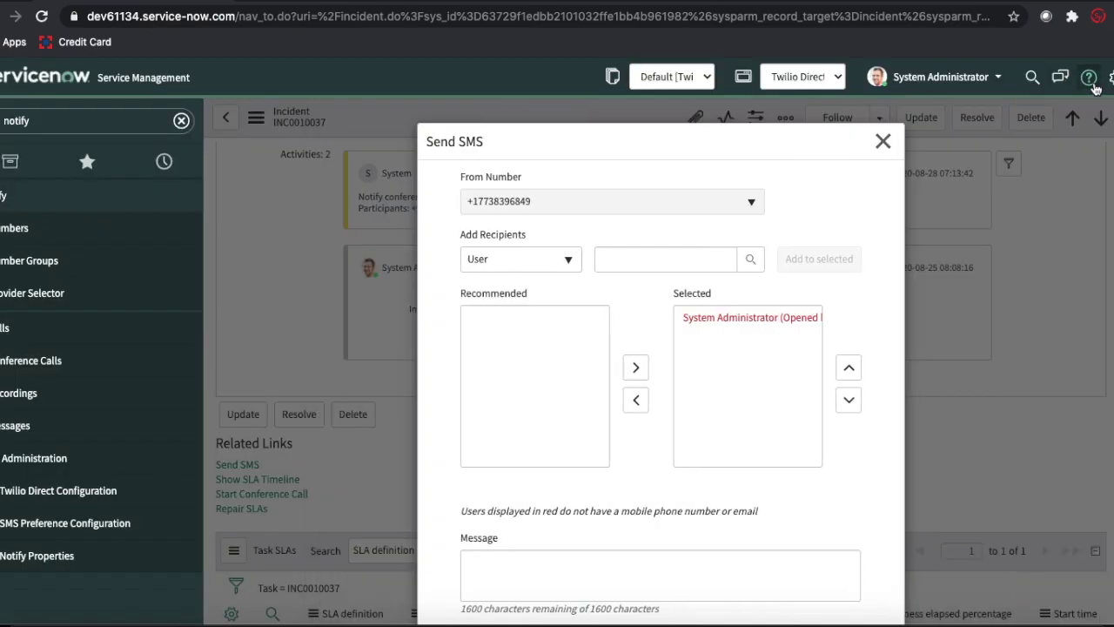
Remove System Administrator from the selected SMS recipients and fill in the suggested phone number for a recipient of type Phone
{"action": "left_click", "coordinate": [752, 317]}
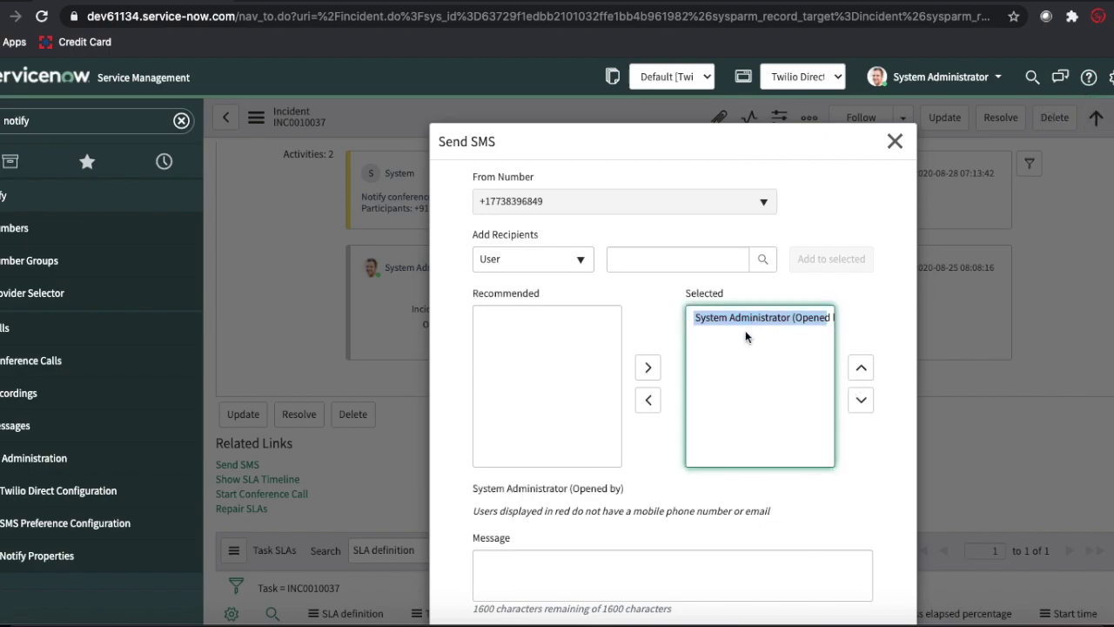
{"action": "left_click", "coordinate": [651, 401]}
{"action": "left_click", "coordinate": [559, 261]}
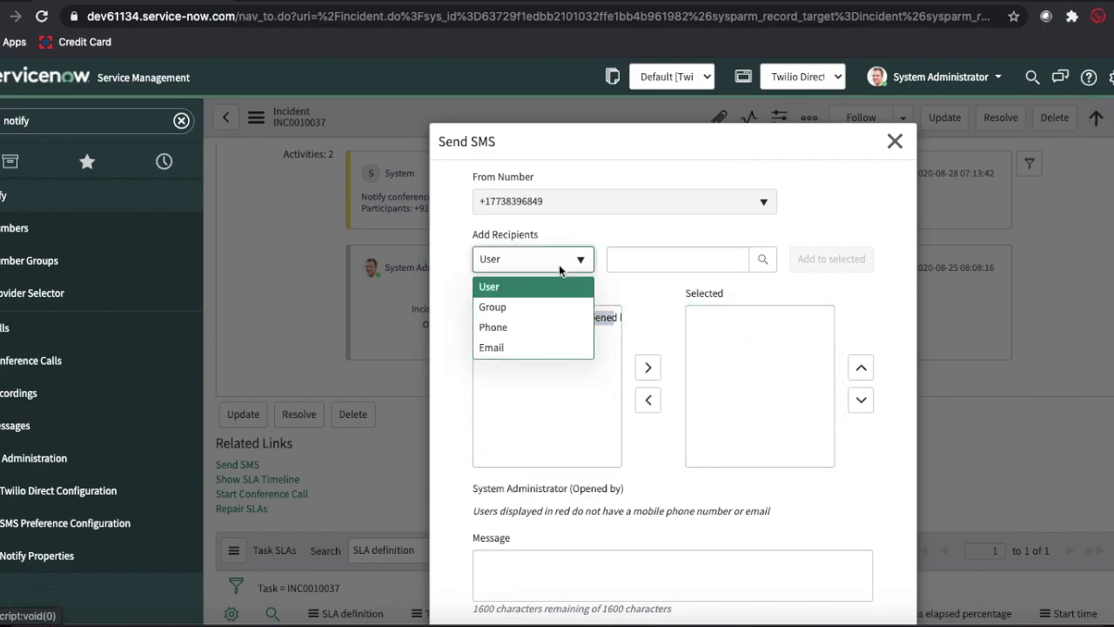
{"action": "left_click", "coordinate": [515, 331]}
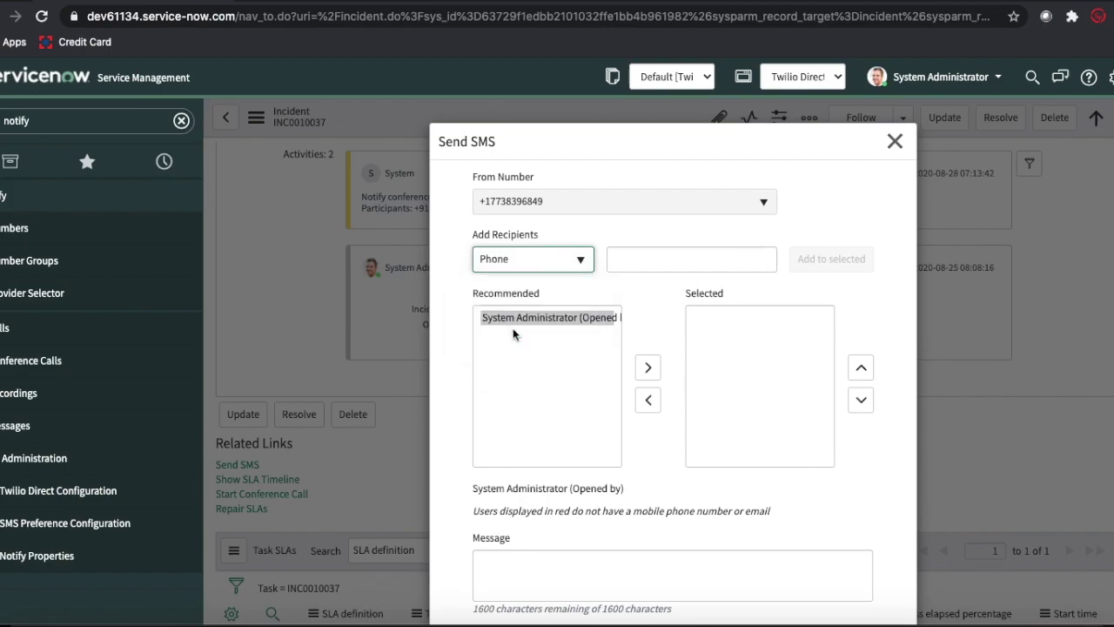
{"action": "left_click", "coordinate": [640, 261]}
{"action": "left_click", "coordinate": [645, 293]}
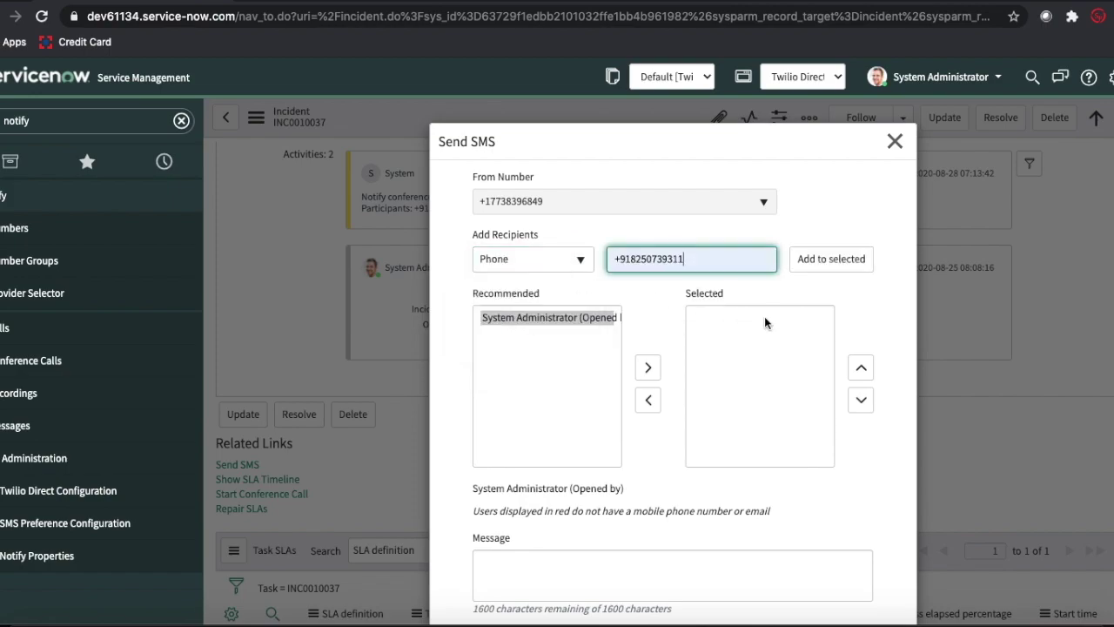
Enter the message "TEST SMS" and try to send the SMS
{"action": "scroll", "coordinate": [779, 322], "scroll_direction": "down", "scroll_amount": 2}
{"action": "left_click", "coordinate": [549, 506]}
{"action": "type", "text": "TE"}
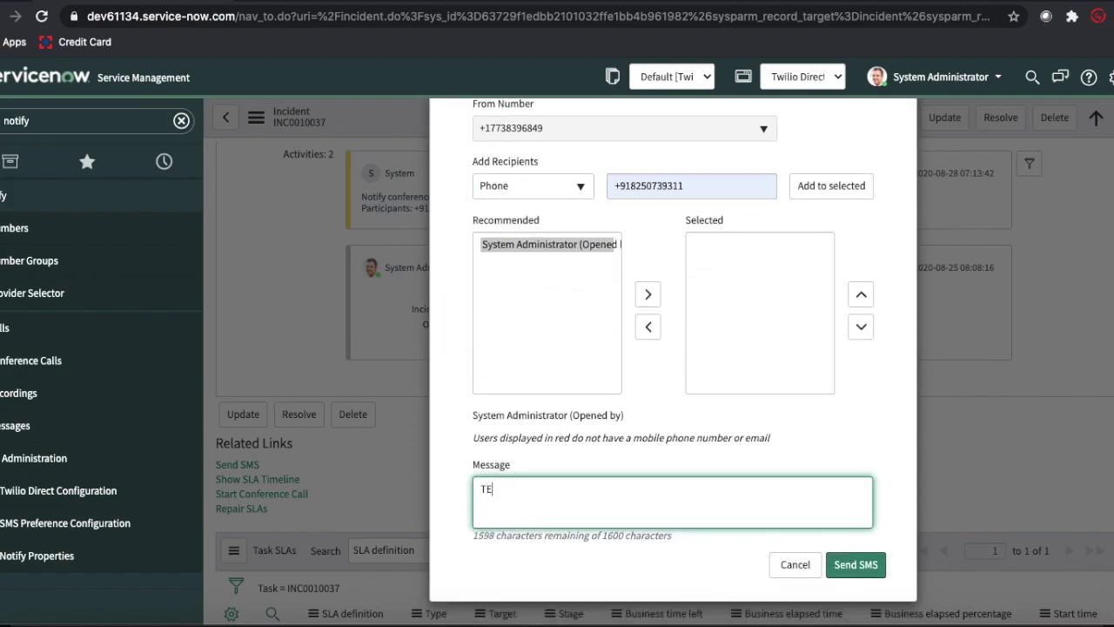
{"action": "type", "text": "ST SMS"}
{"action": "left_click", "coordinate": [869, 567]}
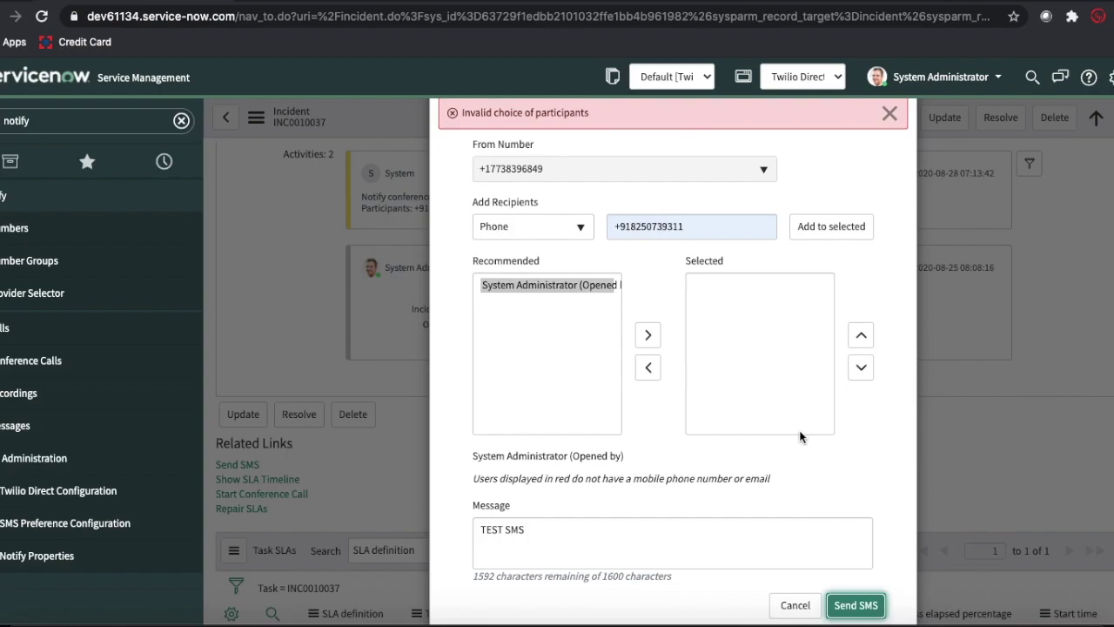
Add the phone number to the selected recipients, then send the SMS and check the incident's activities
{"action": "left_click", "coordinate": [692, 233]}
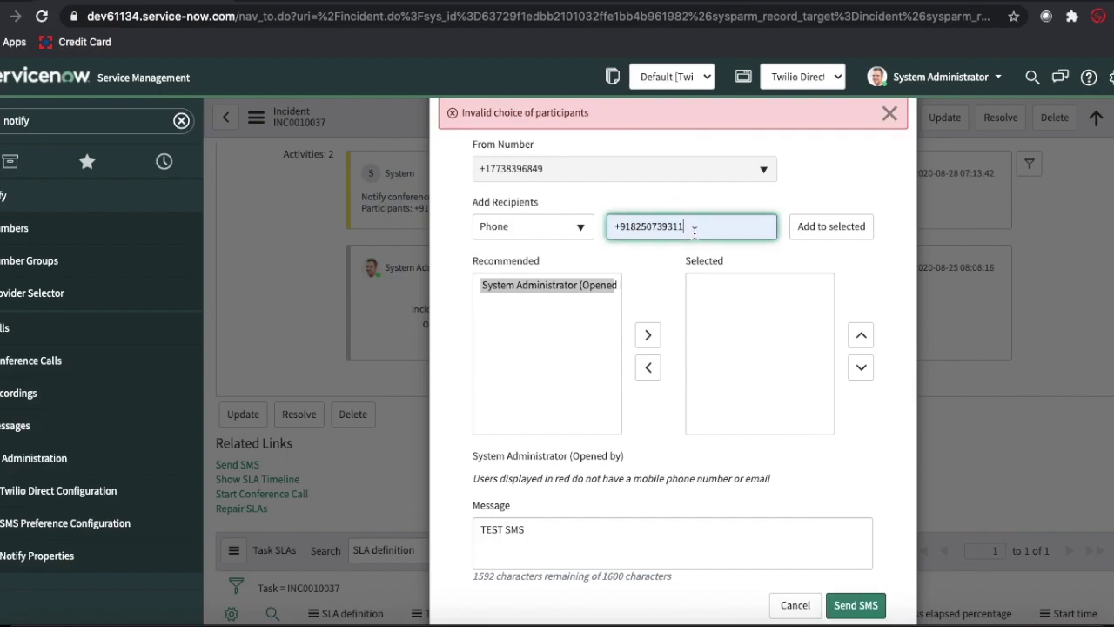
{"action": "left_click", "coordinate": [851, 223]}
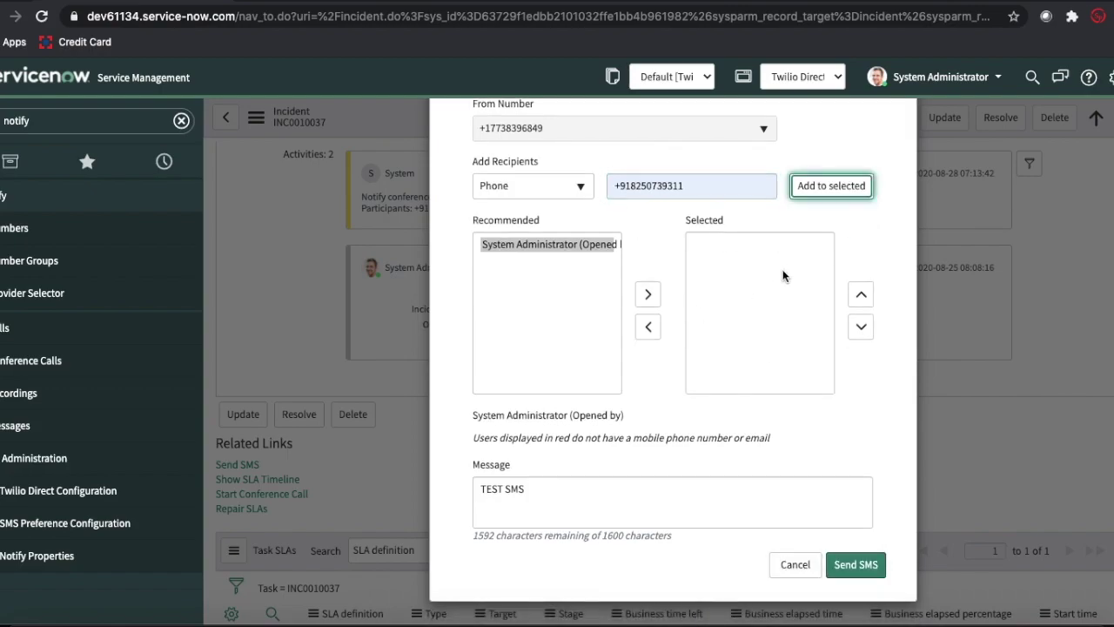
{"action": "left_click", "coordinate": [853, 564]}
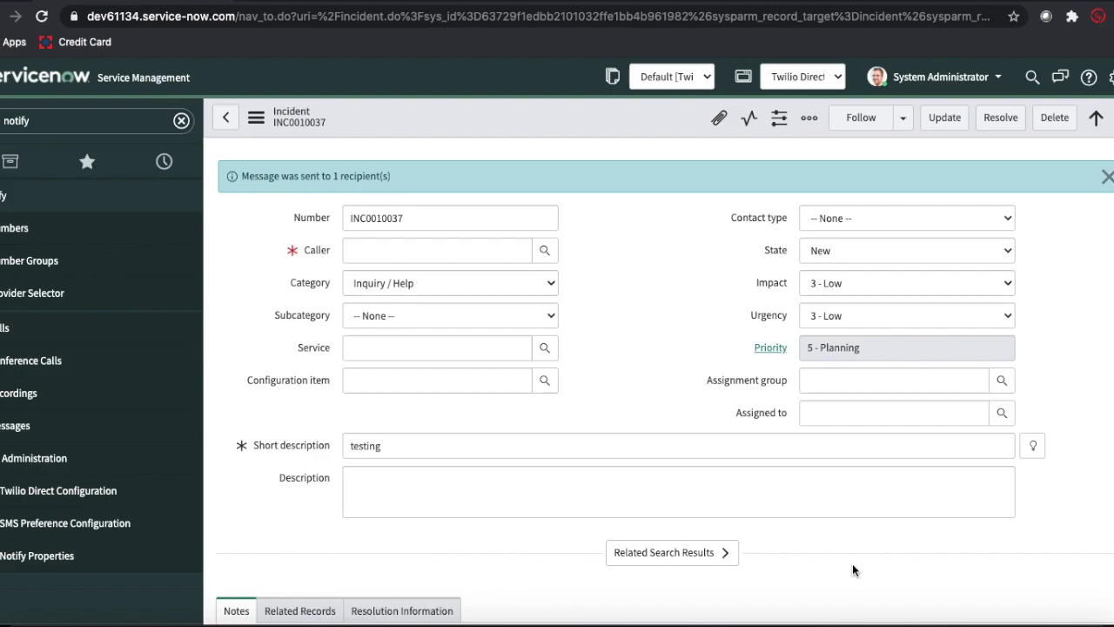
{"action": "scroll", "coordinate": [656, 426], "scroll_direction": "down", "scroll_amount": 10}
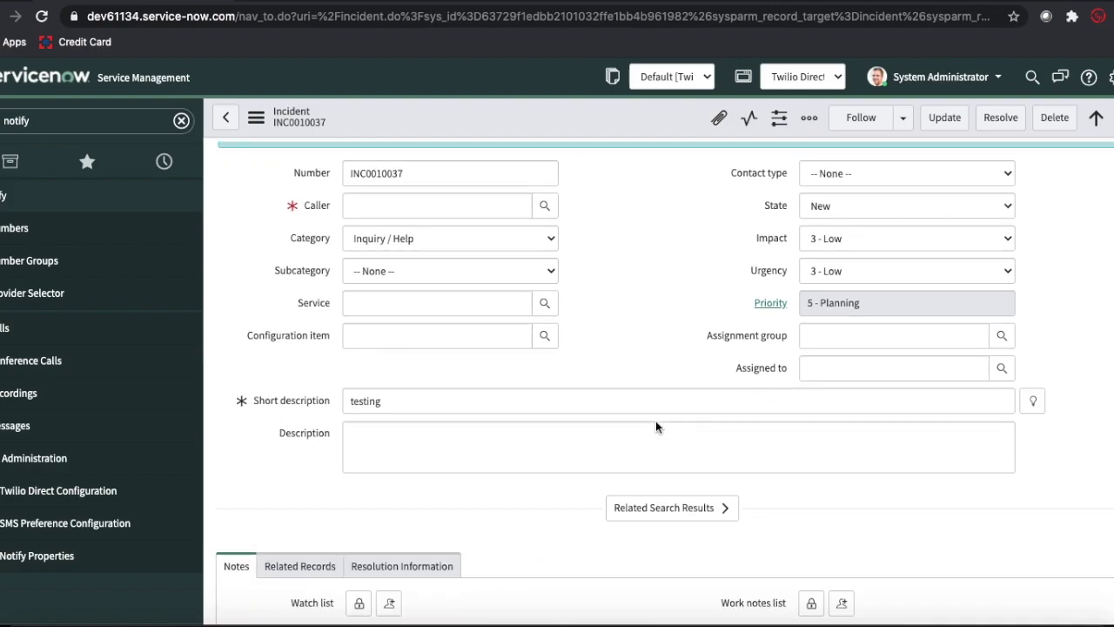
{"action": "scroll", "coordinate": [656, 425], "scroll_direction": "up", "scroll_amount": 1}
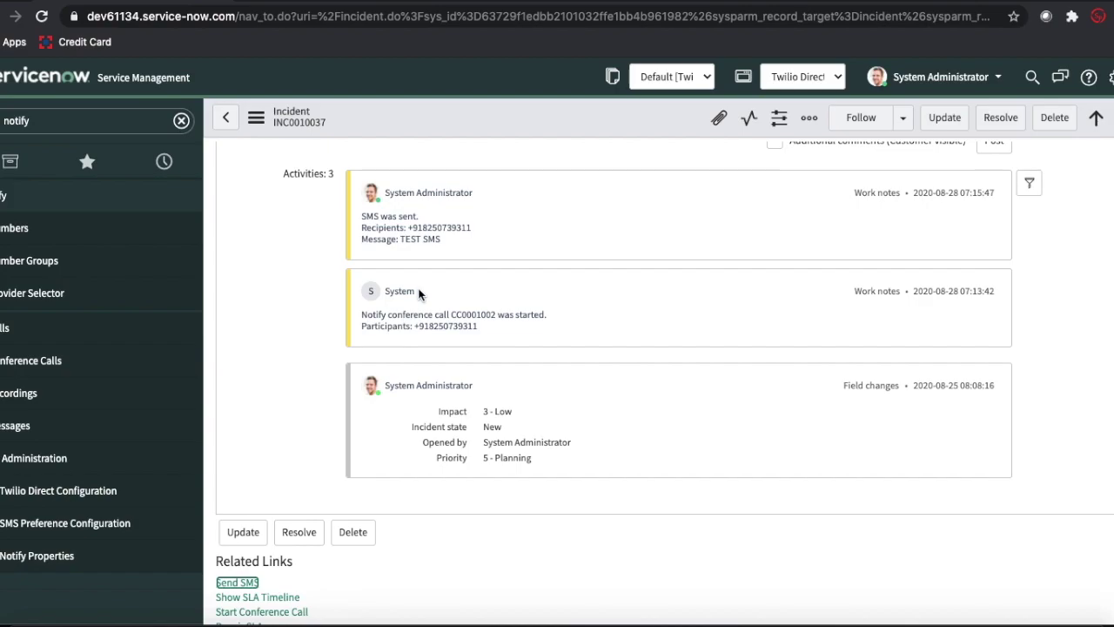
Filter the navigator for "active co" and open the workflow's Active Contexts list
{"action": "left_click", "coordinate": [124, 126]}
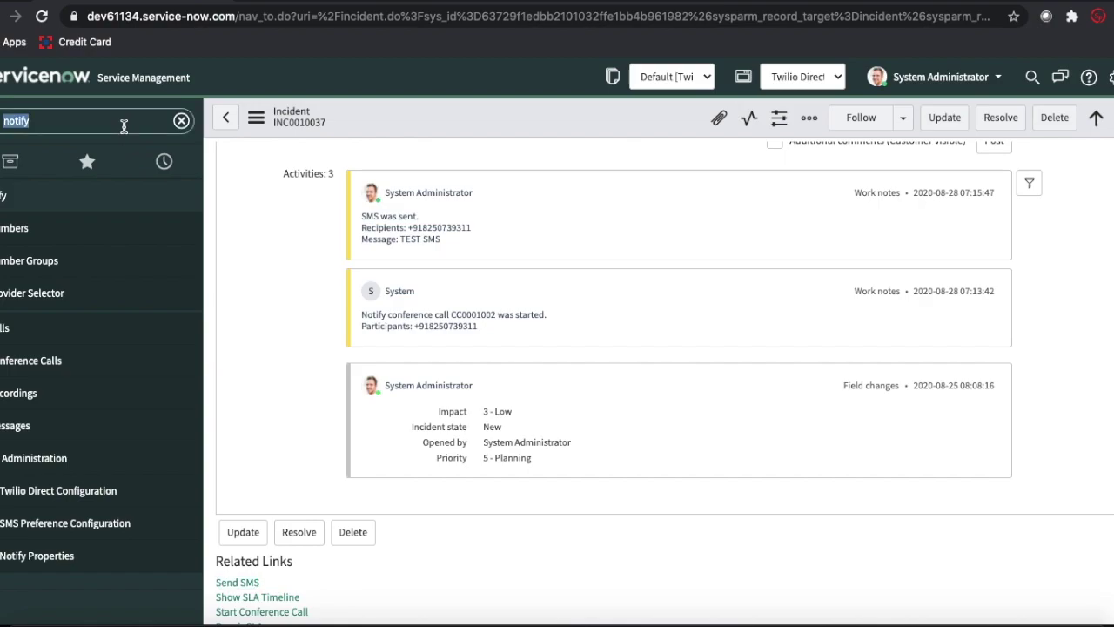
{"action": "type", "text": "acti"}
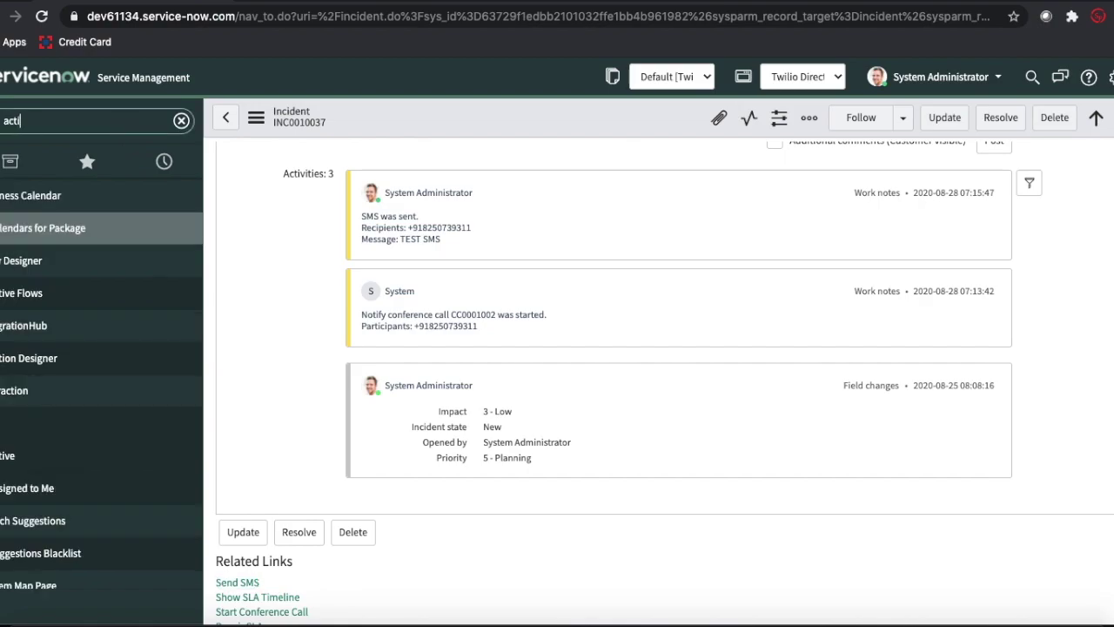
{"action": "type", "text": "ve co"}
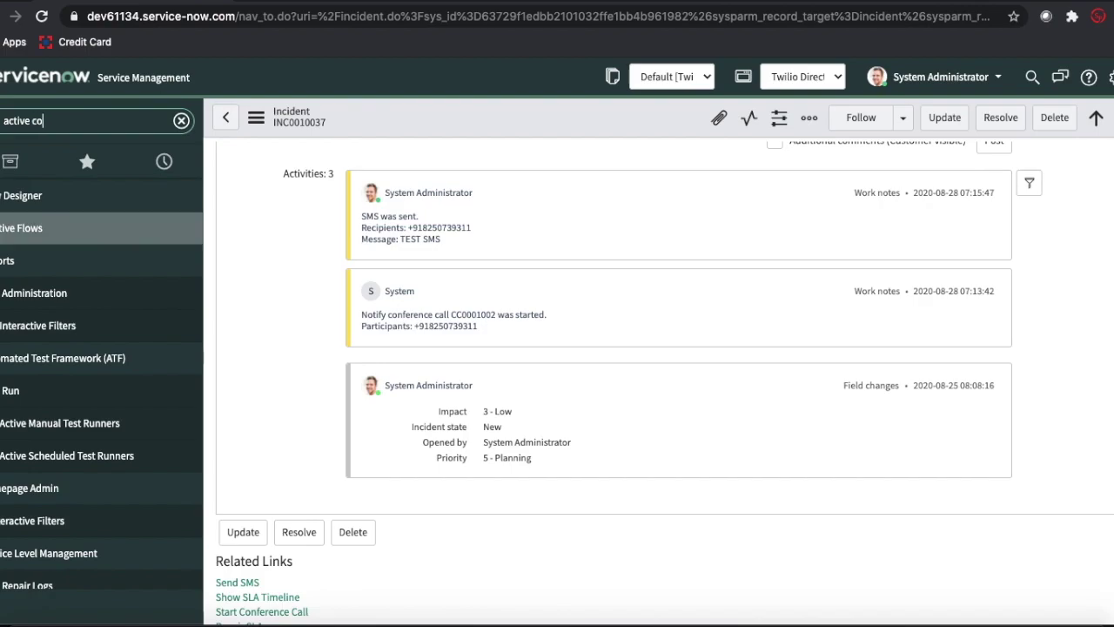
{"action": "left_click", "coordinate": [69, 266]}
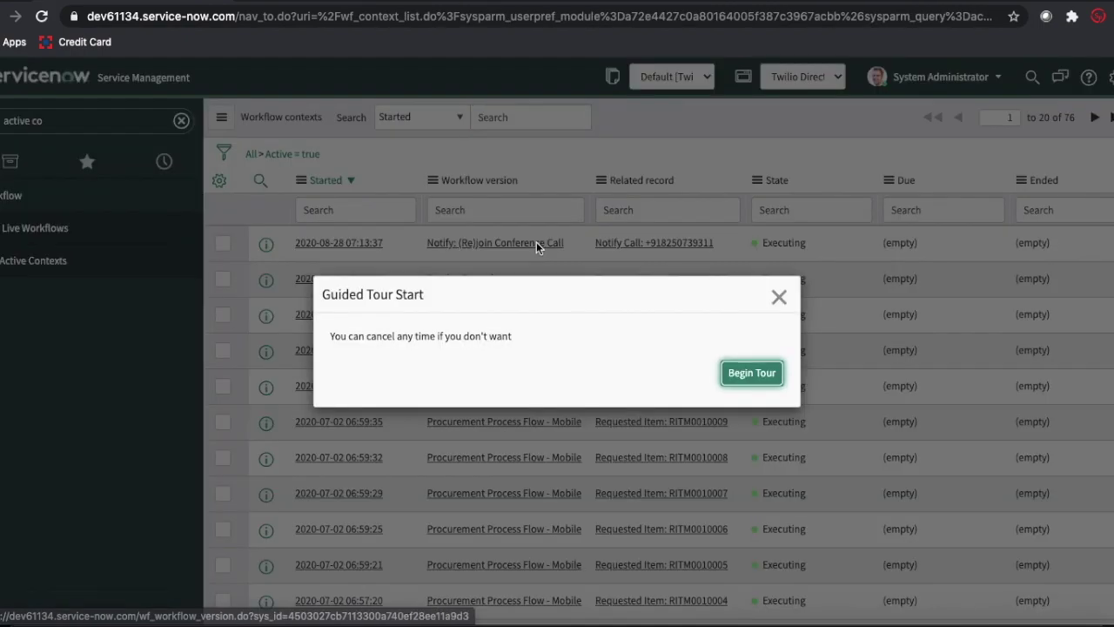
Dismiss the guided tour and Help sidebar, and reload the workflow contexts list with the filter Active = true
{"action": "left_click", "coordinate": [779, 297]}
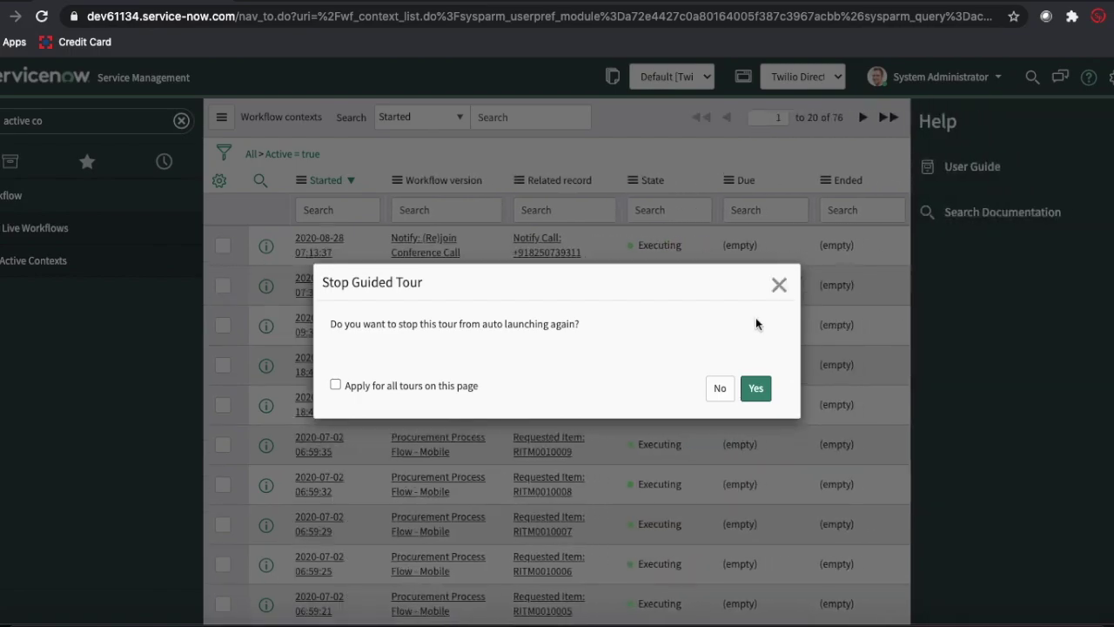
{"action": "left_click", "coordinate": [720, 390]}
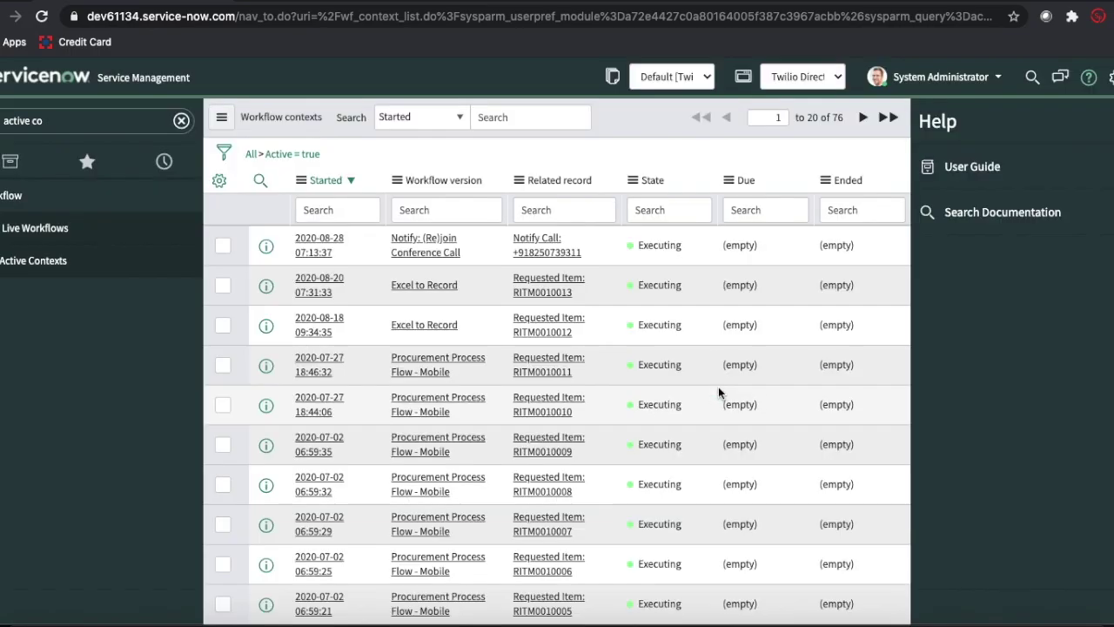
{"action": "left_click", "coordinate": [1084, 79]}
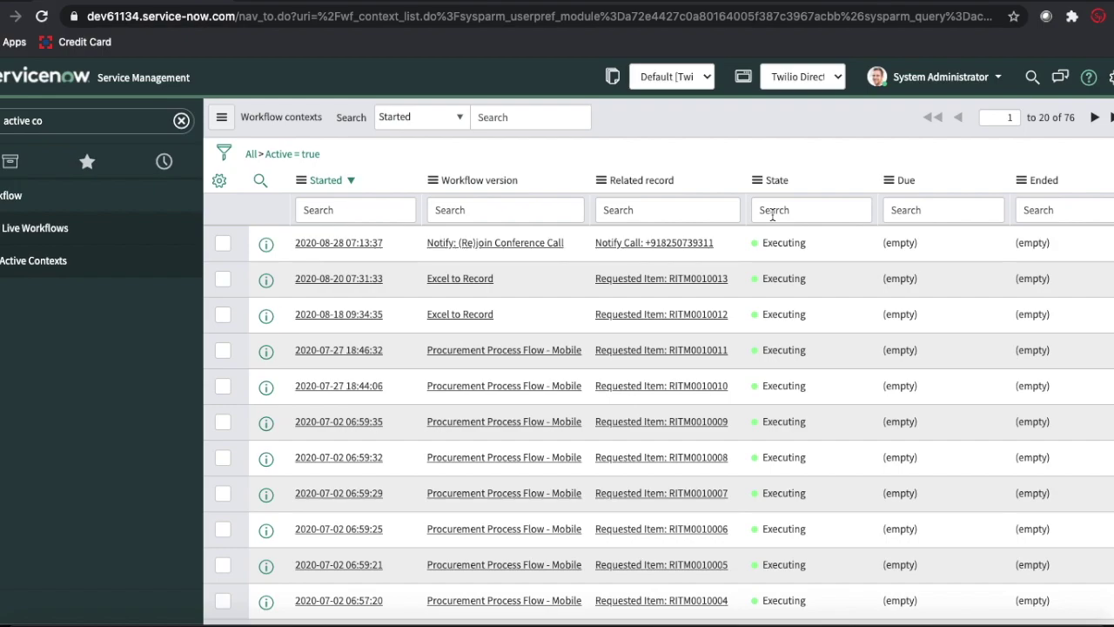
{"action": "left_click", "coordinate": [301, 157]}
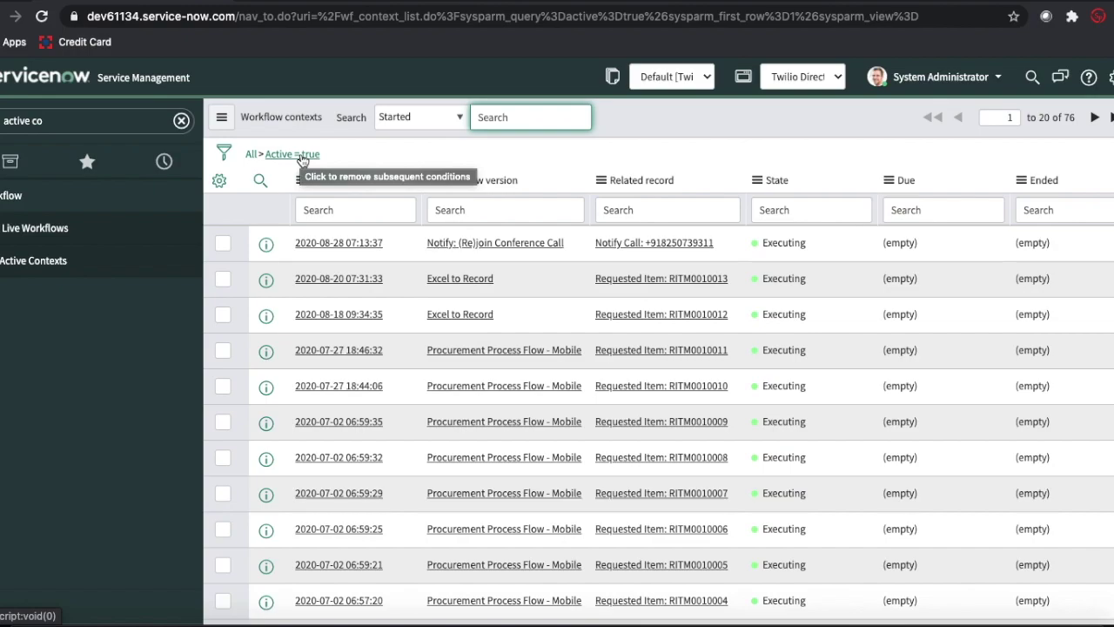
Clear the navigator filter and filter it for "notify"
{"action": "left_click", "coordinate": [181, 122]}
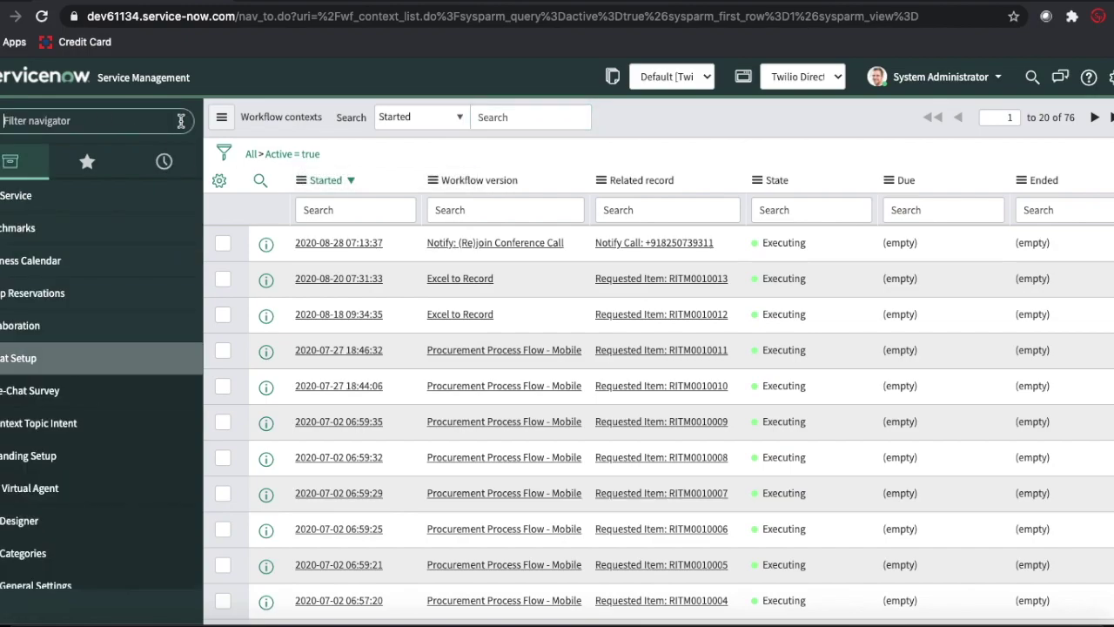
{"action": "type", "text": "notify"}
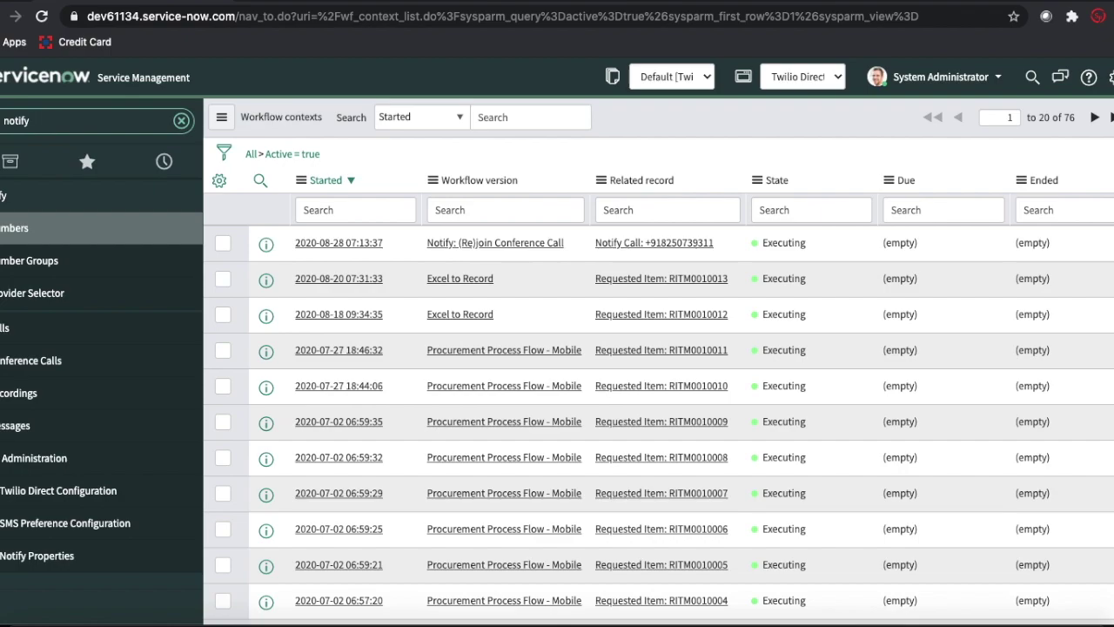
Return to the System Administration home page and switch to the Twilio plugin note in Notes
{"action": "key", "text": "alt+Left"}
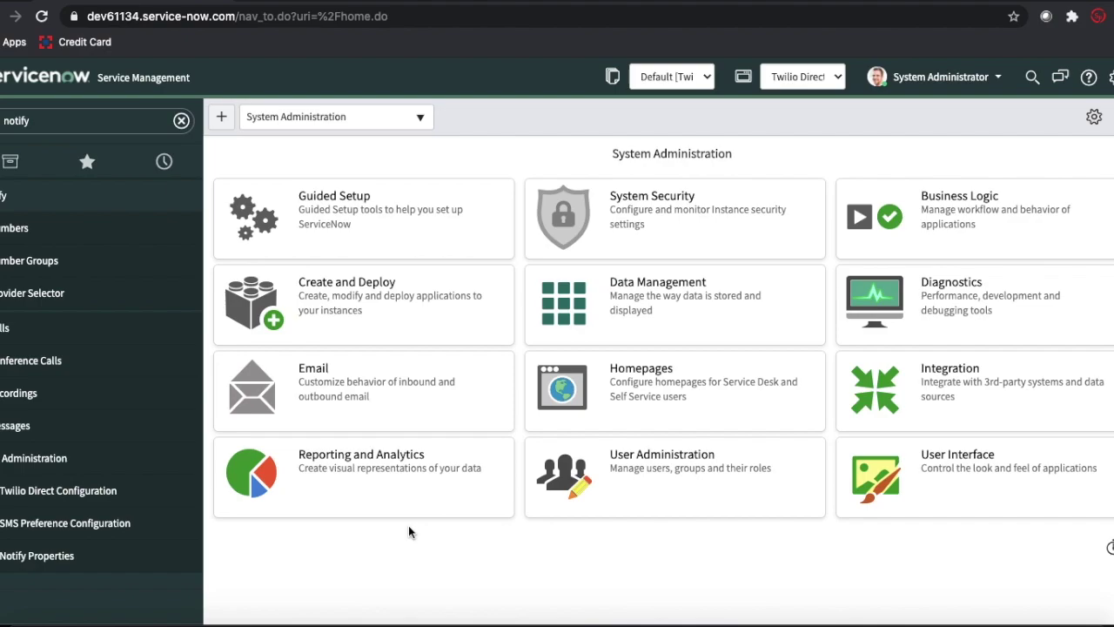
{"action": "left_click", "coordinate": [275, 616]}
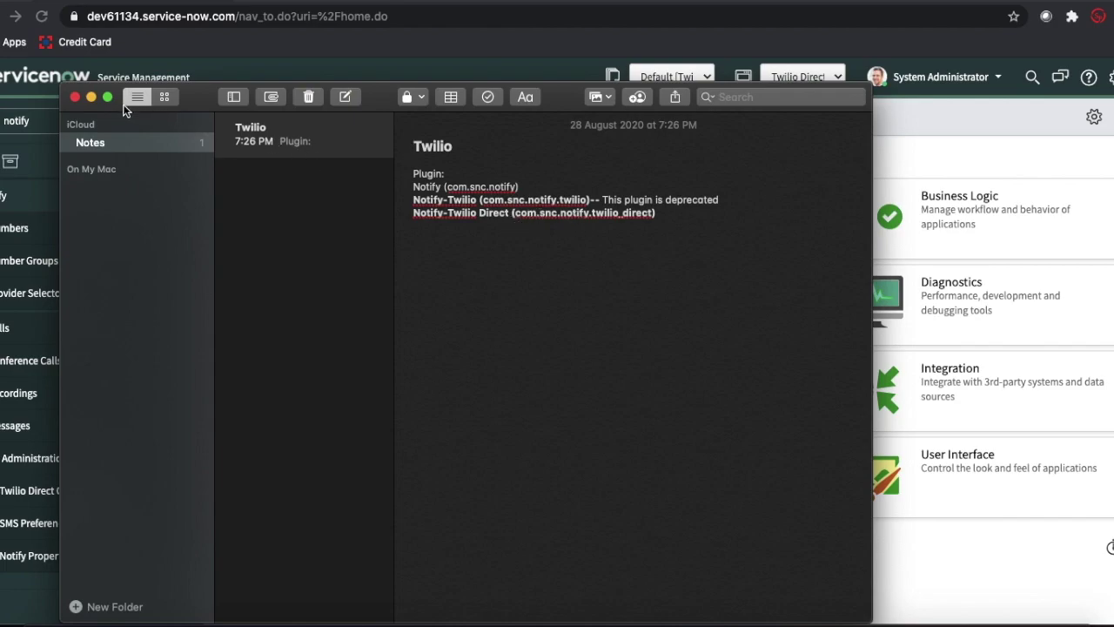
Put the Notes window away and review the project info on the Twilio console dashboard before returning to ServiceNow
{"action": "left_click", "coordinate": [90, 97]}
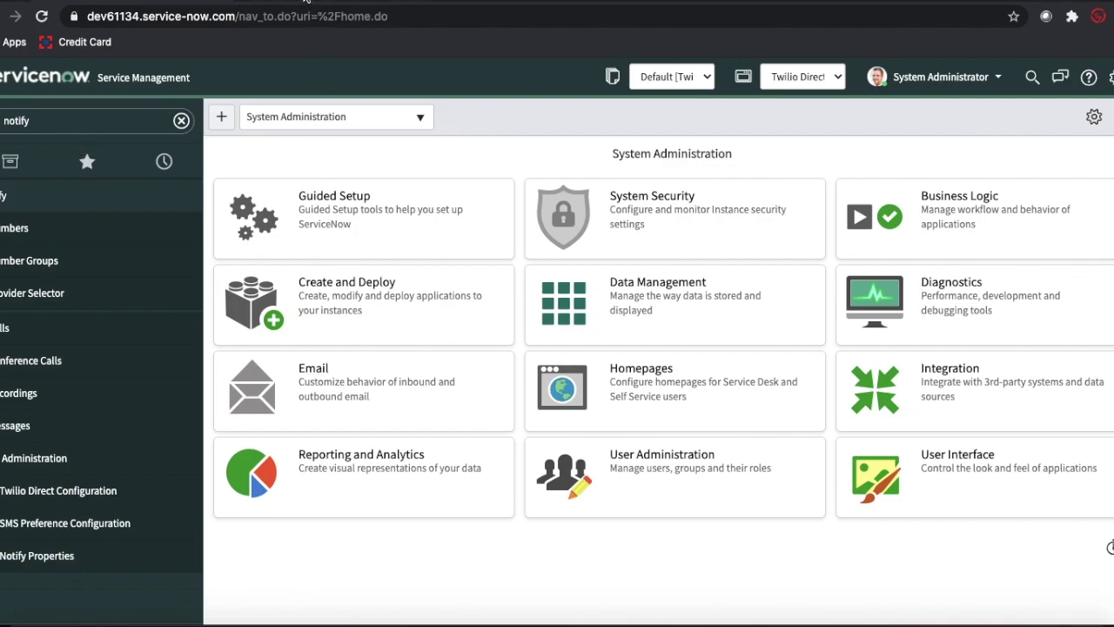
{"action": "left_click", "coordinate": [306, 1]}
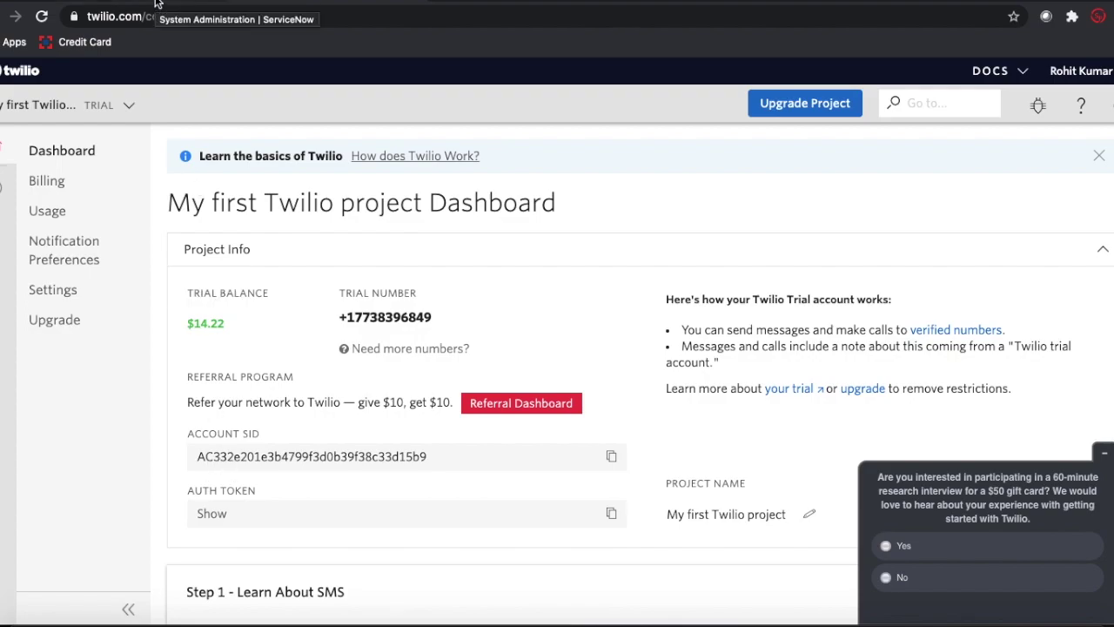
{"action": "left_click", "coordinate": [156, 4]}
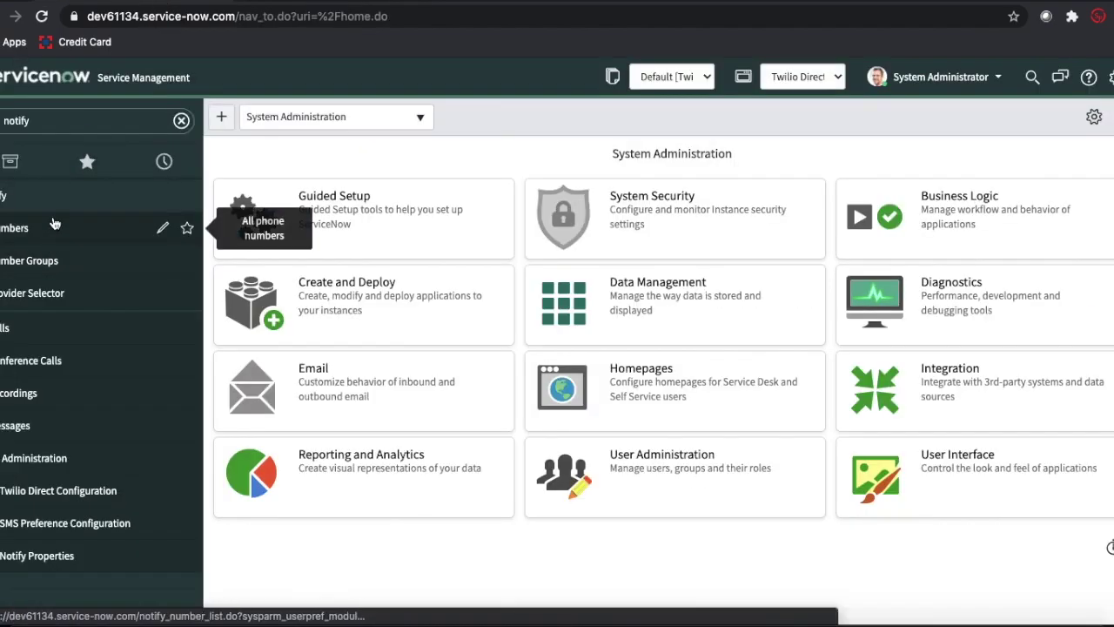
Check the Twilio Direct Configuration form and the Notify Numbers list against the Twilio console dashboard
{"action": "left_click", "coordinate": [59, 493]}
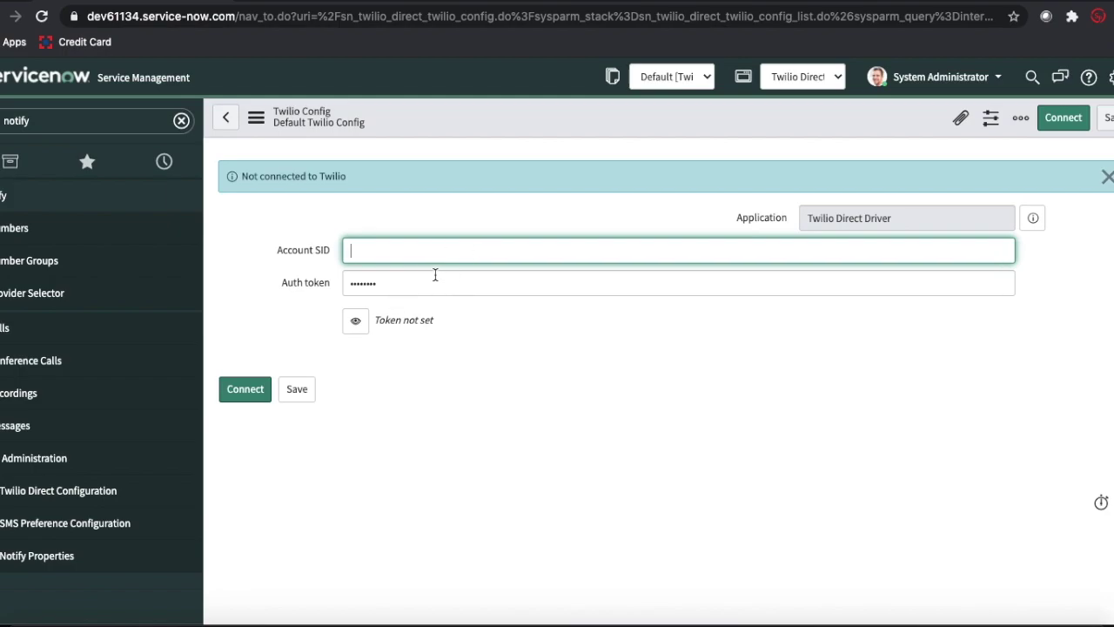
{"action": "left_click", "coordinate": [23, 233]}
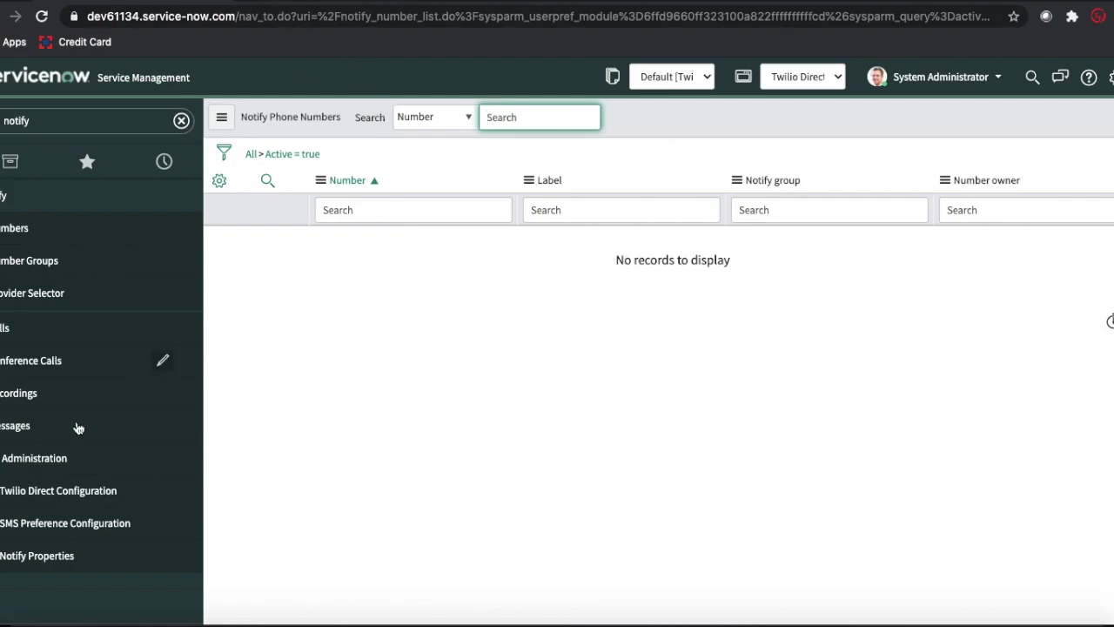
{"action": "left_click", "coordinate": [335, 4]}
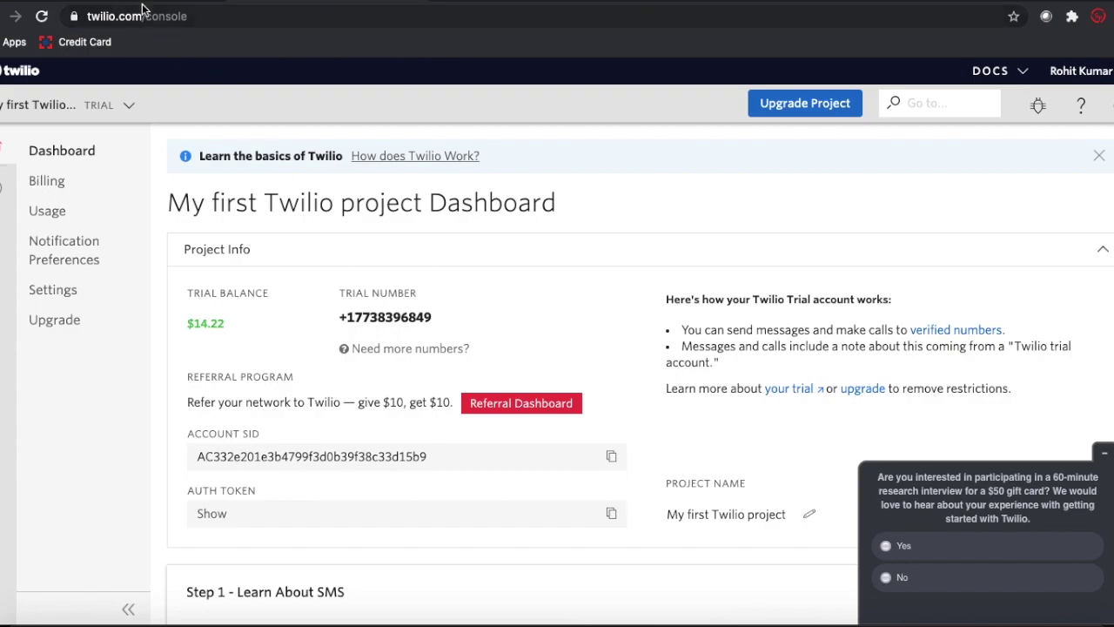
{"action": "left_click", "coordinate": [144, 6]}
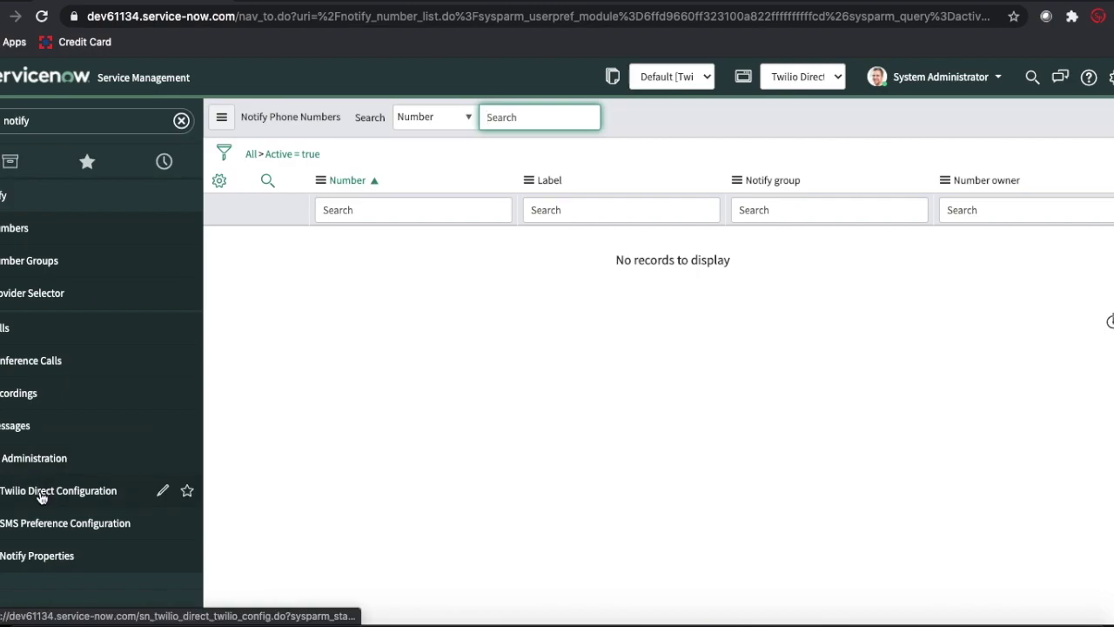
Copy the Account SID from the Twilio console into the Account SID field of the Twilio Direct Configuration
{"action": "left_click", "coordinate": [41, 491]}
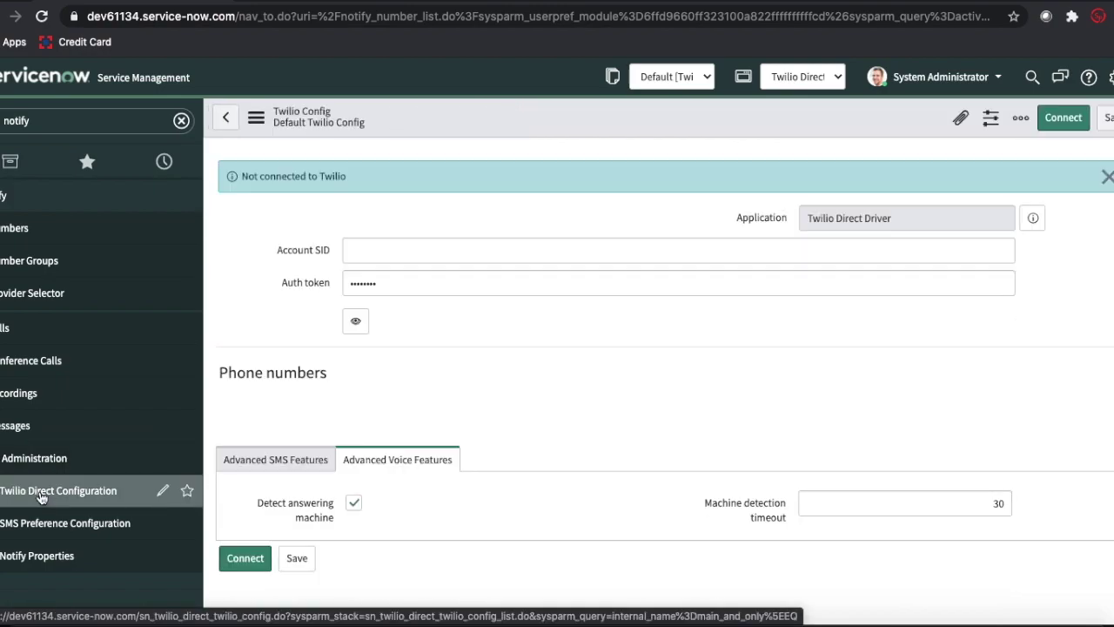
{"action": "left_click", "coordinate": [375, 252]}
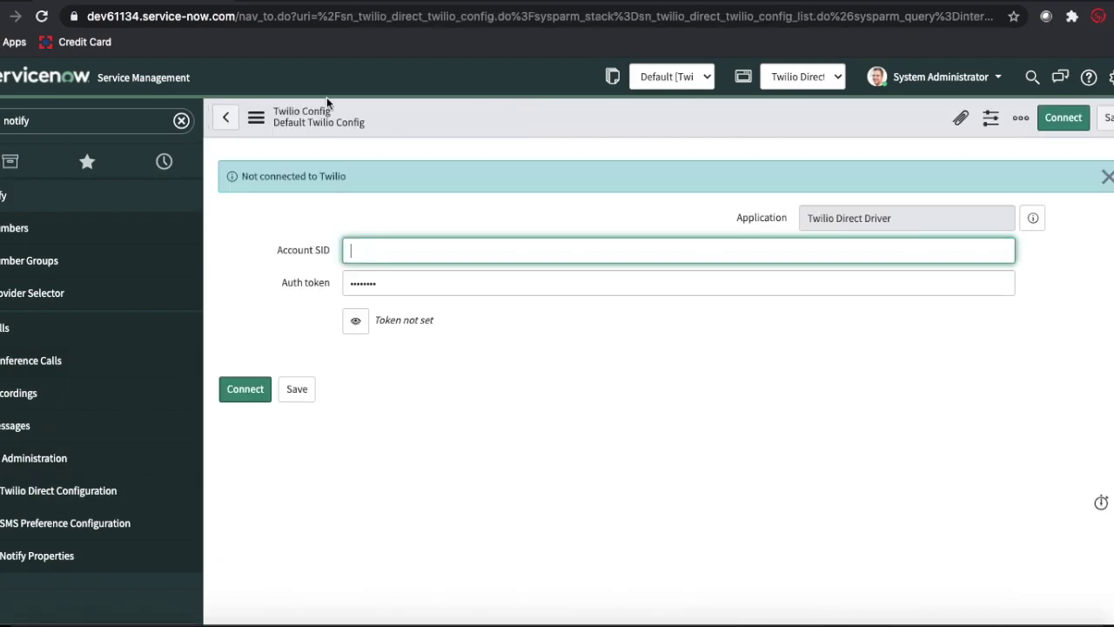
{"action": "key", "text": "ctrl+Tab"}
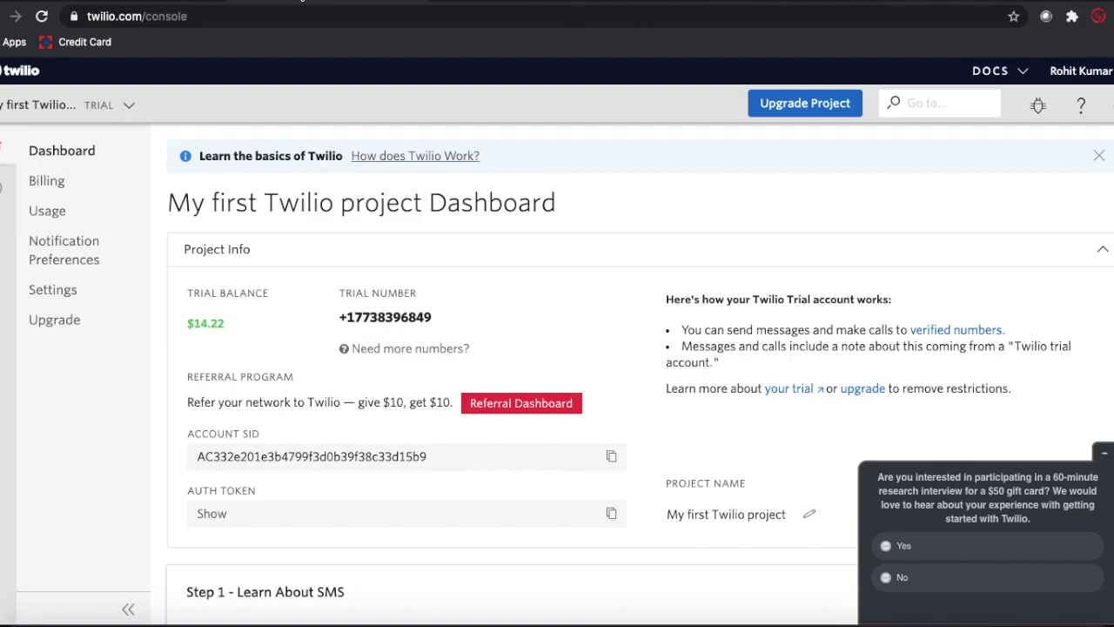
{"action": "left_click", "coordinate": [612, 459]}
{"action": "left_click", "coordinate": [168, 2]}
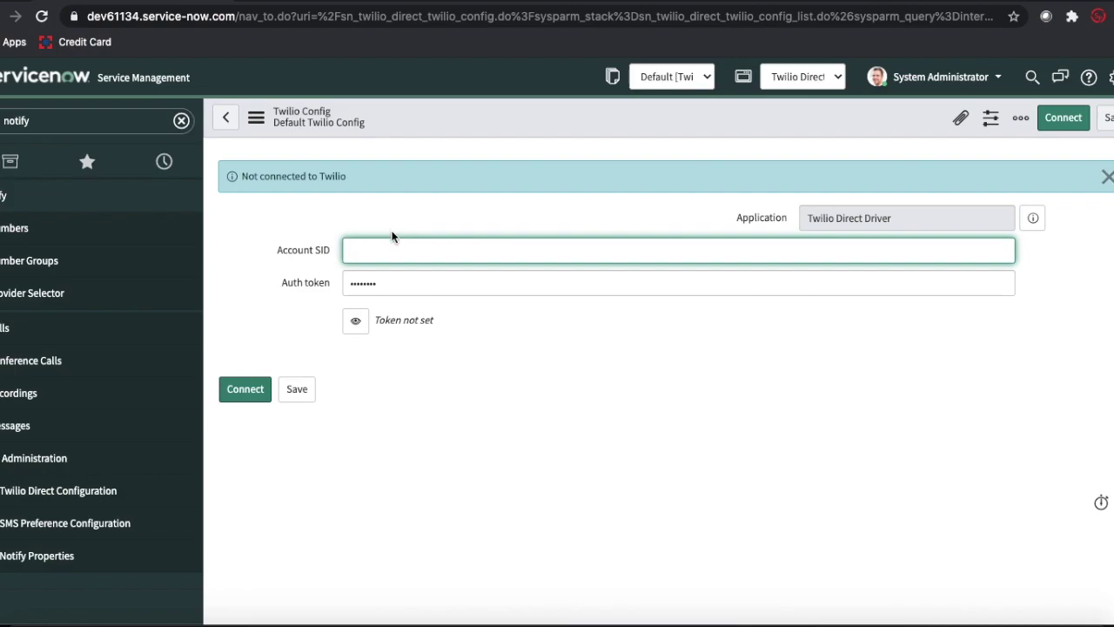
{"action": "key", "text": "ctrl+v"}
{"action": "left_click", "coordinate": [481, 202]}
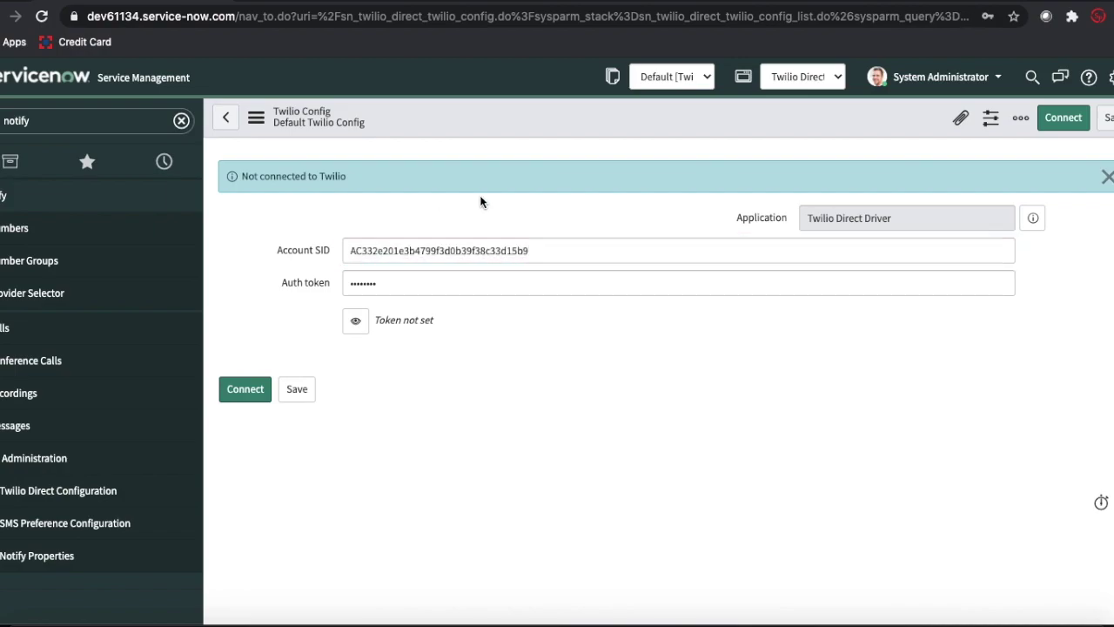
Copy the auth token from the Twilio console into the Auth token field of the Twilio Config and connect the account
{"action": "left_click", "coordinate": [310, 2]}
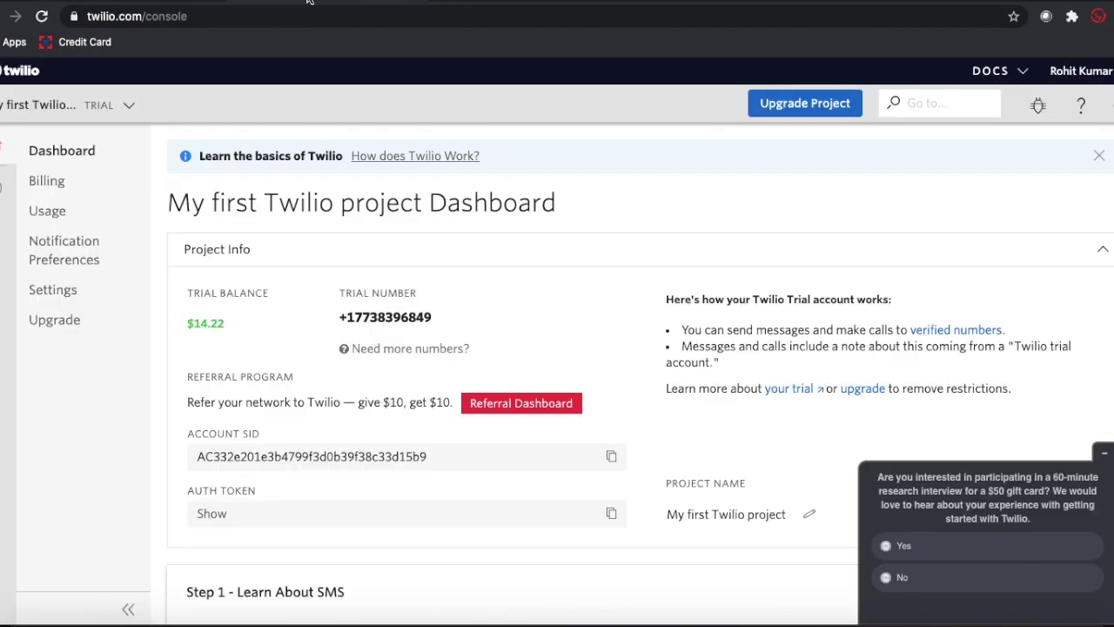
{"action": "left_click", "coordinate": [612, 516]}
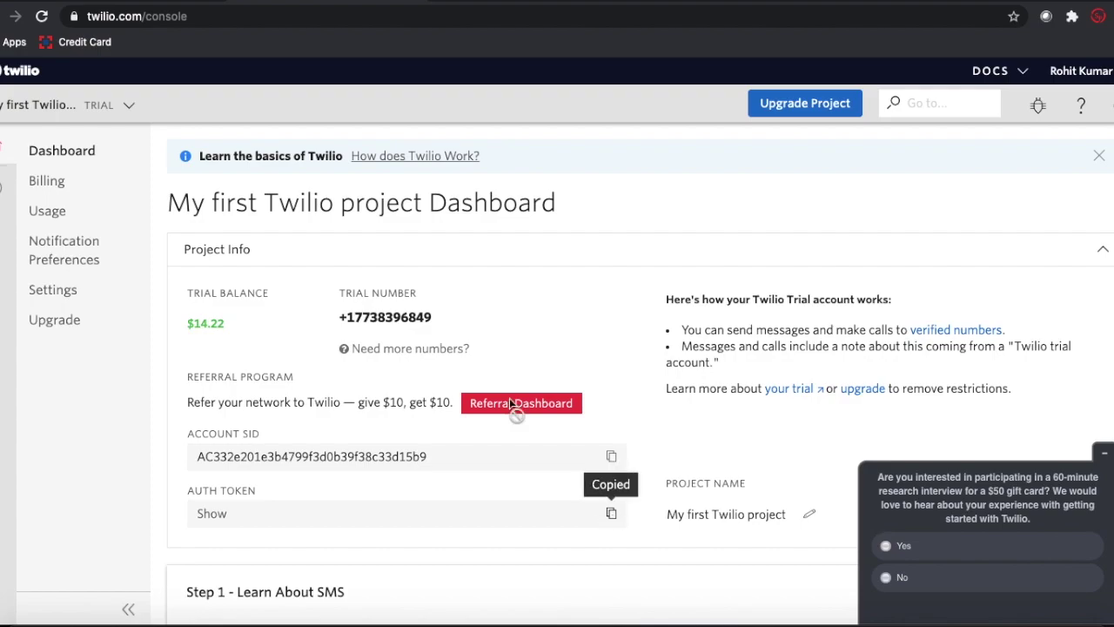
{"action": "left_click", "coordinate": [174, 3]}
{"action": "left_click", "coordinate": [427, 283]}
{"action": "key", "text": "ctrl+a"}
{"action": "key", "text": "ctrl+v"}
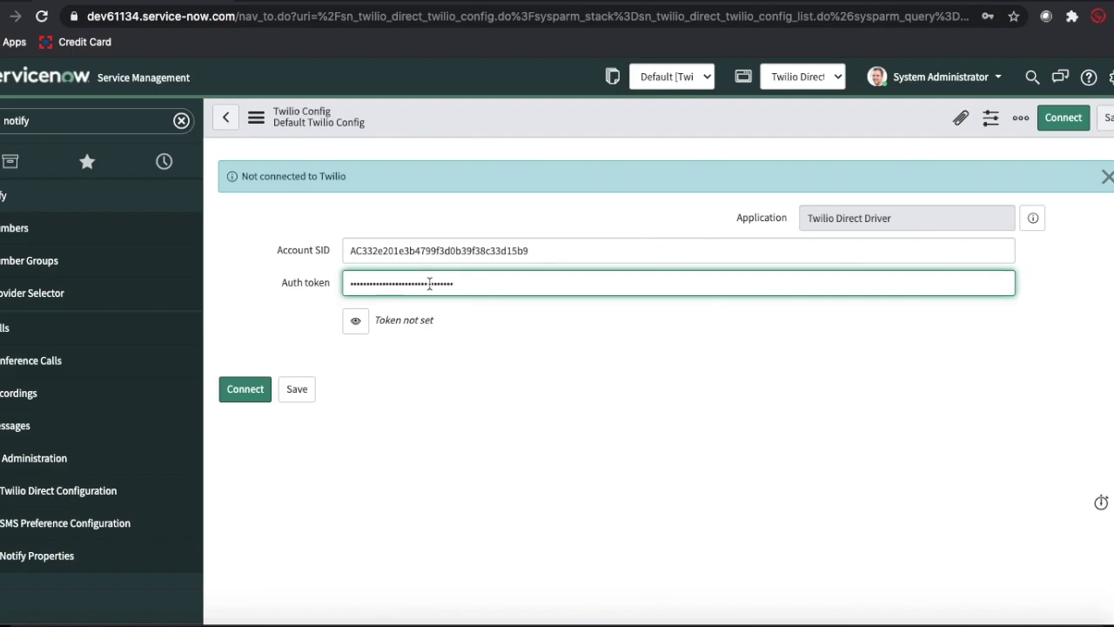
{"action": "left_click", "coordinate": [250, 389]}
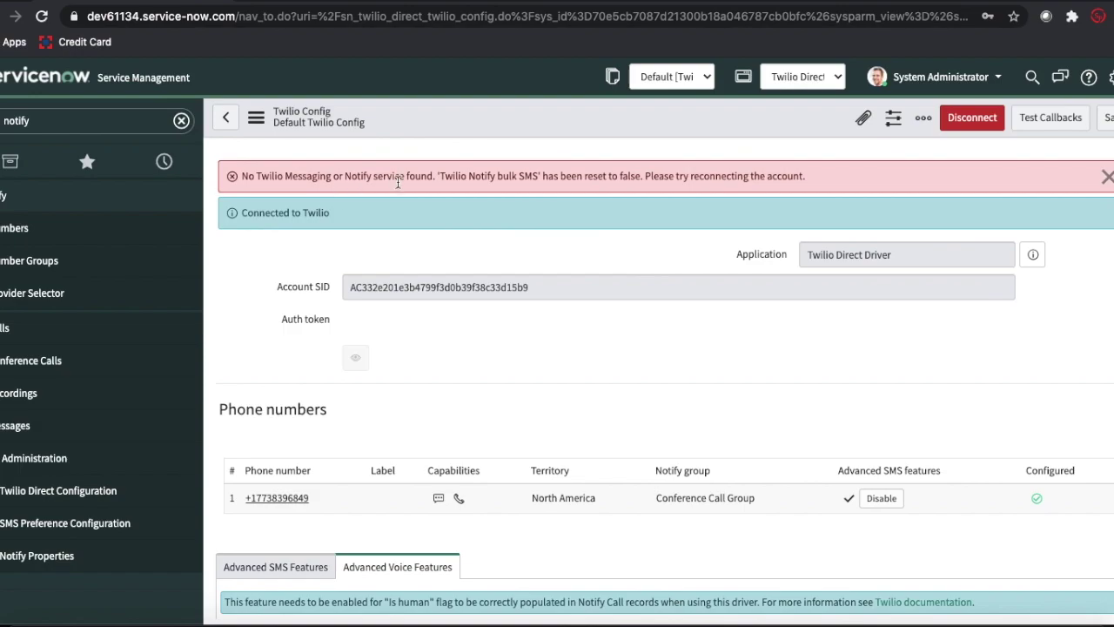
Display the Advanced SMS Features of the Twilio configuration and dismiss the bulk SMS error message
{"action": "scroll", "coordinate": [592, 190], "scroll_direction": "down", "scroll_amount": 2}
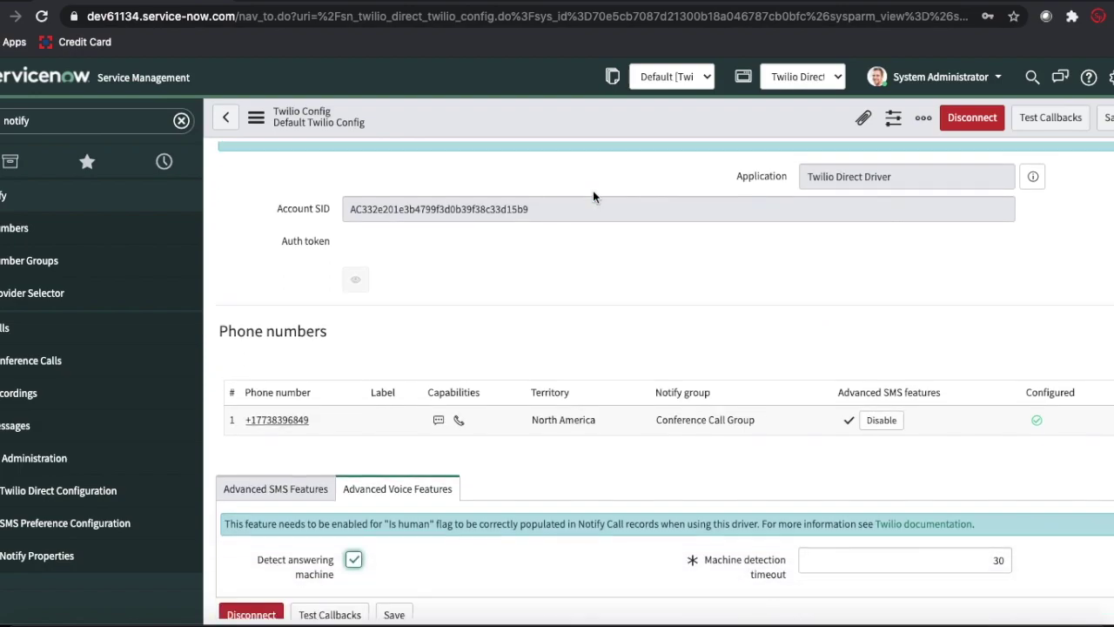
{"action": "scroll", "coordinate": [593, 196], "scroll_direction": "down", "scroll_amount": 3}
{"action": "left_click", "coordinate": [275, 364]}
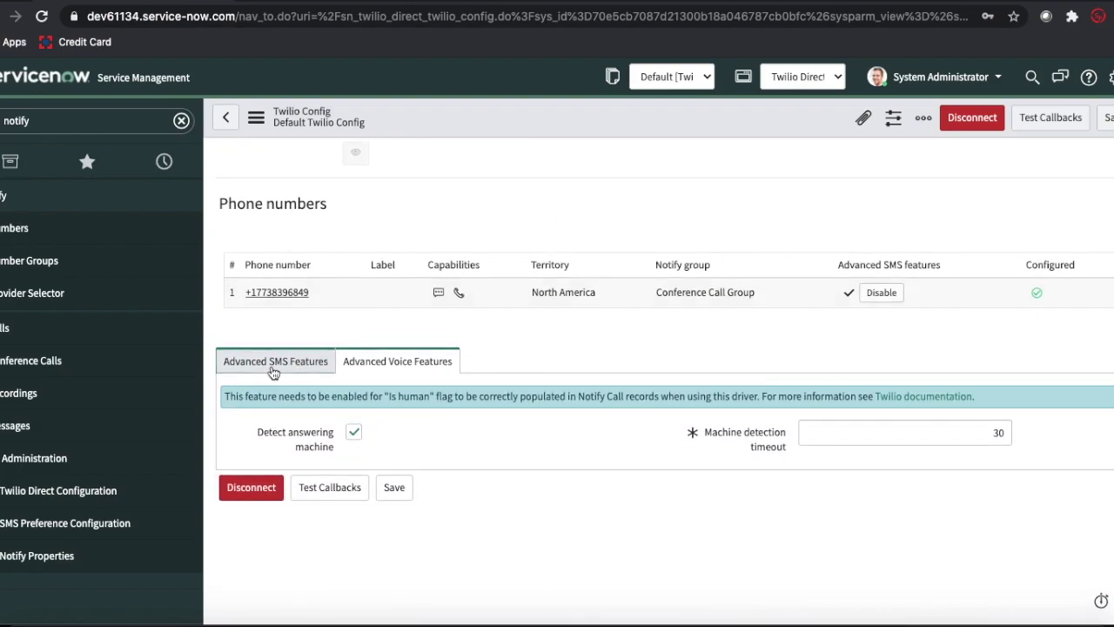
{"action": "scroll", "coordinate": [418, 477], "scroll_direction": "down", "scroll_amount": 2}
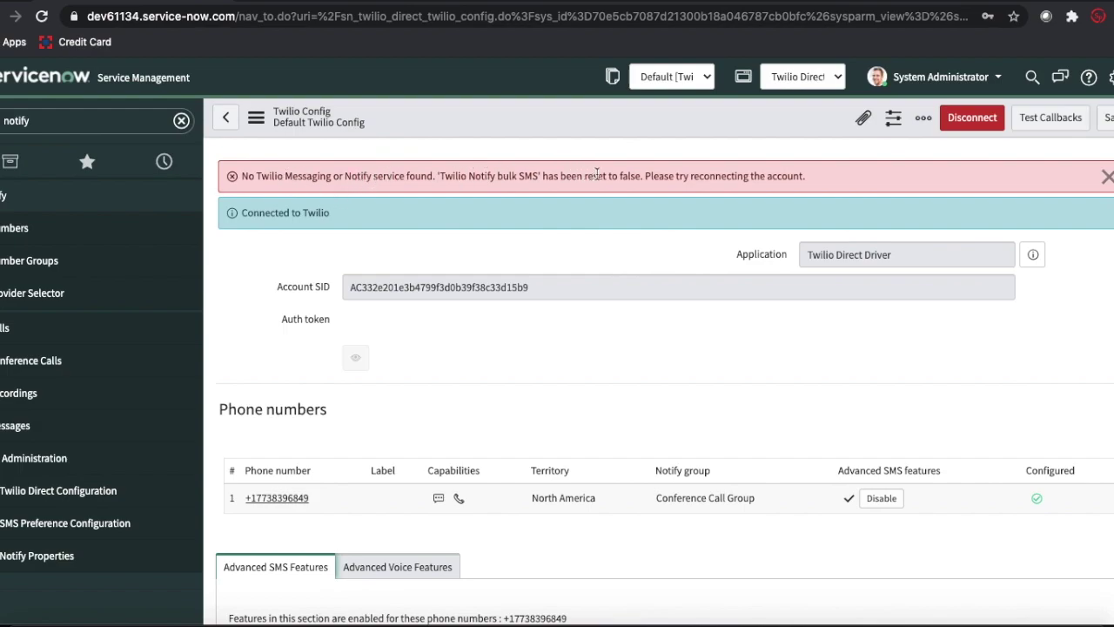
{"action": "left_click", "coordinate": [1106, 179]}
{"action": "scroll", "coordinate": [823, 288], "scroll_direction": "down", "scroll_amount": 3}
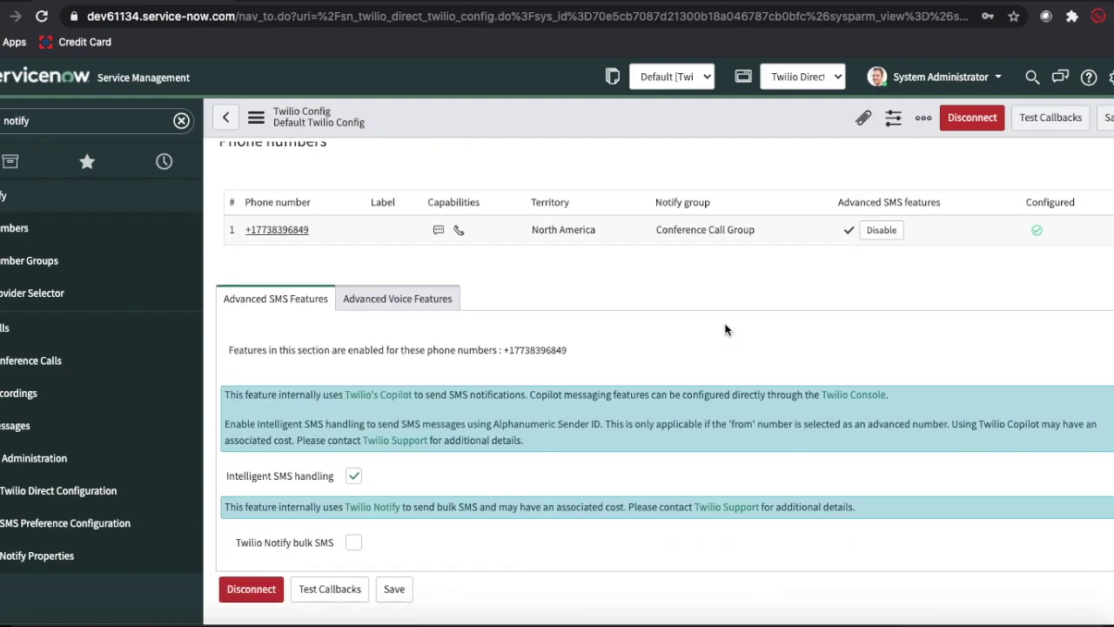
Compare the Advanced Voice Features with the Advanced SMS Features and review the phone number's capabilities and Notify group
{"action": "mouse_move", "coordinate": [322, 541]}
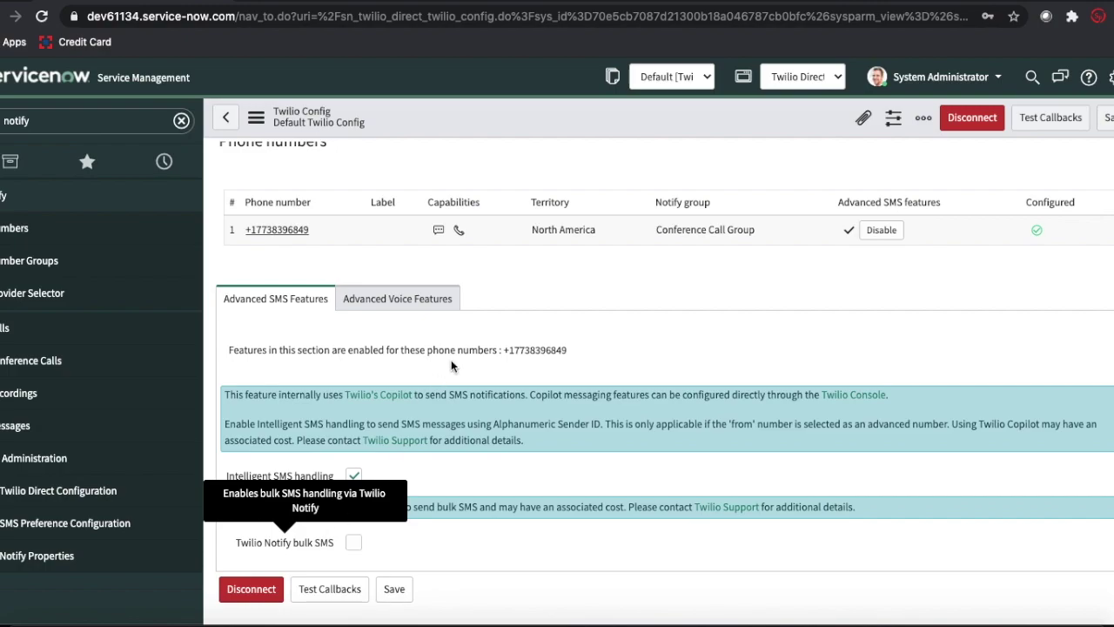
{"action": "left_click", "coordinate": [437, 303]}
{"action": "left_click", "coordinate": [314, 306]}
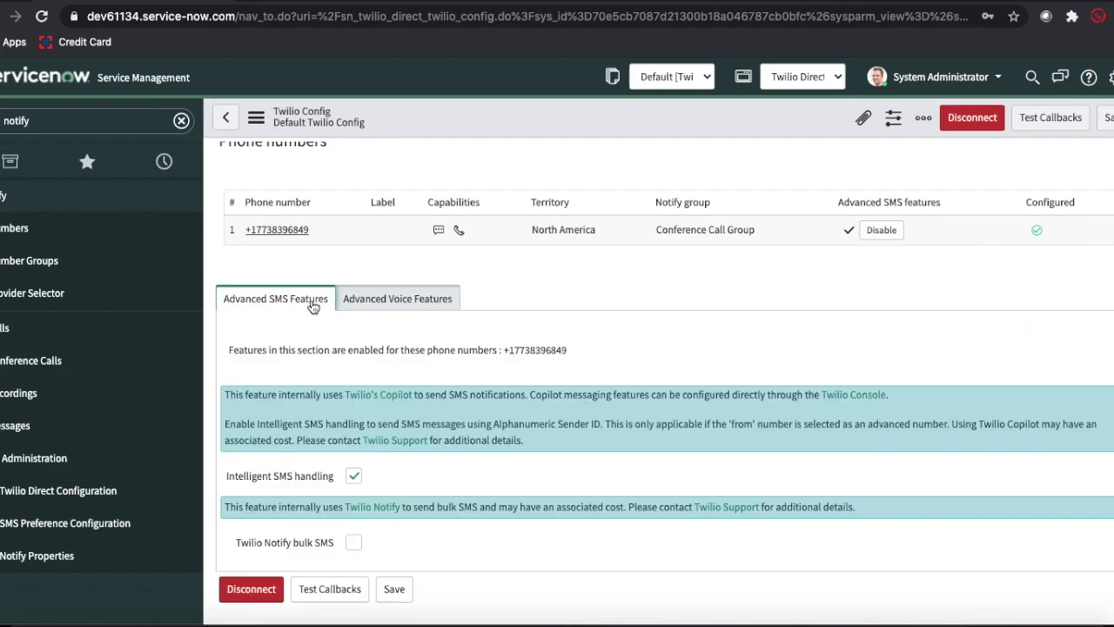
{"action": "scroll", "coordinate": [490, 305], "scroll_direction": "up", "scroll_amount": 1}
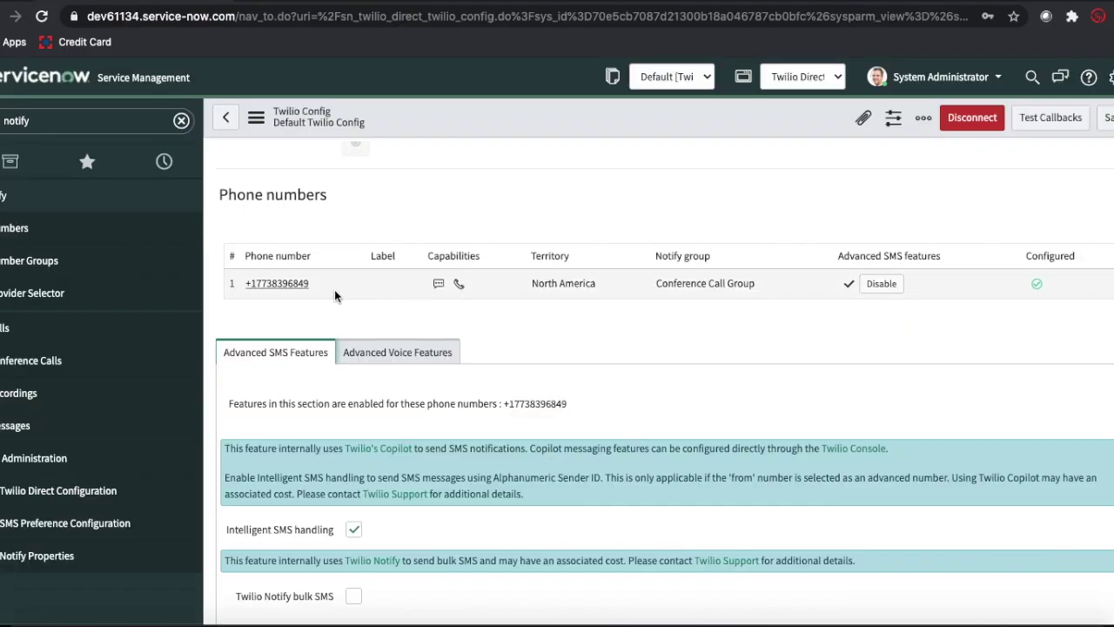
{"action": "scroll", "coordinate": [681, 382], "scroll_direction": "up", "scroll_amount": 2}
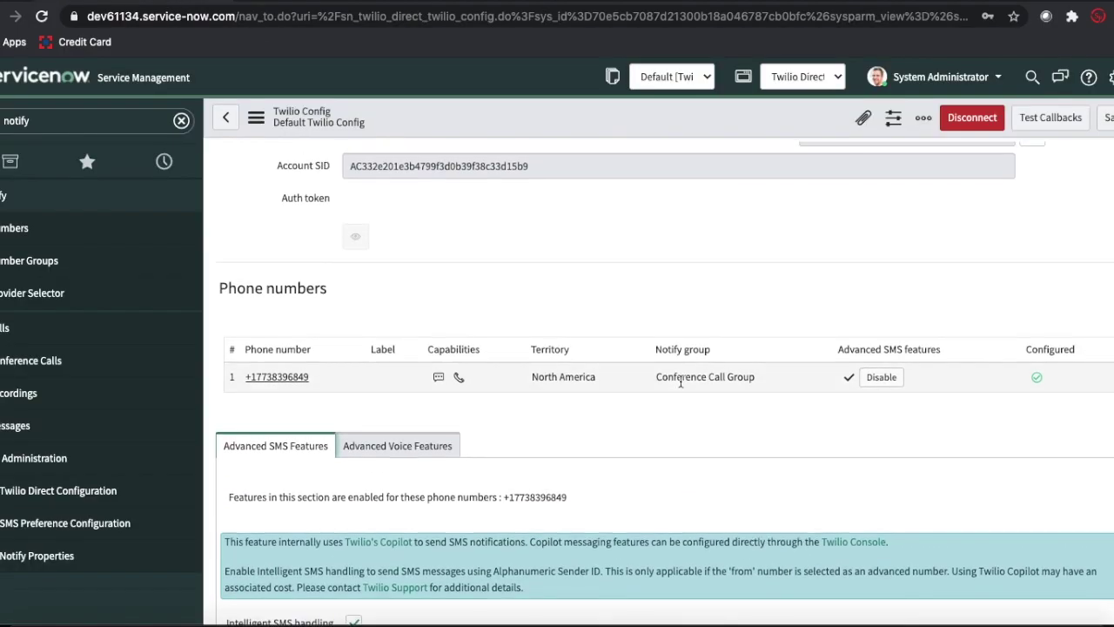
{"action": "scroll", "coordinate": [680, 379], "scroll_direction": "up", "scroll_amount": 1}
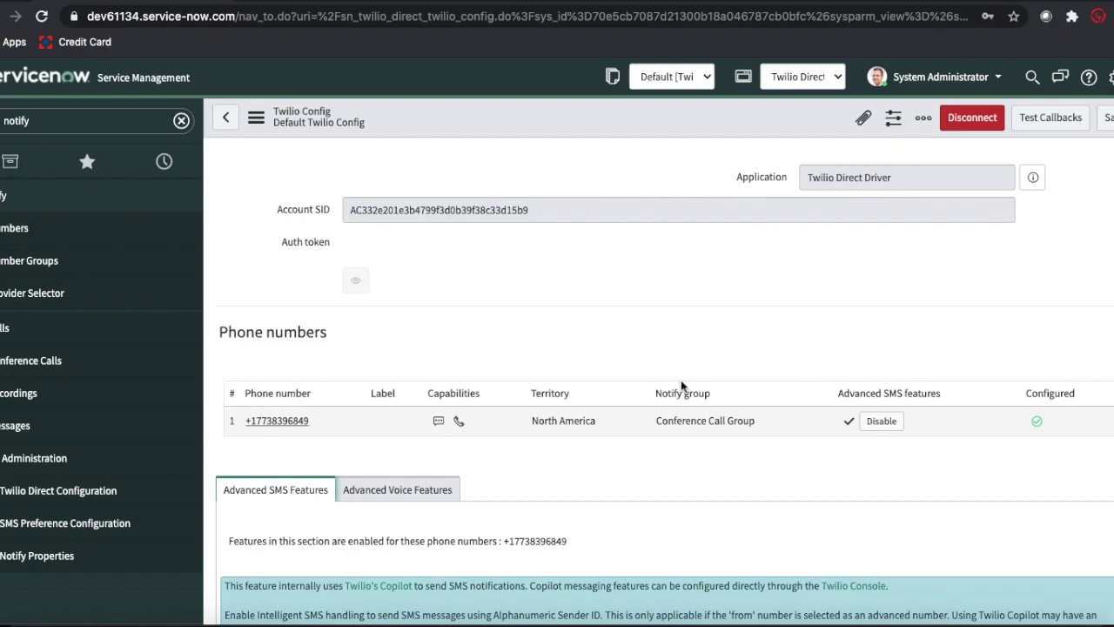
Open the Notify Numbers list and compare its entry with the trial number on the Twilio console
{"action": "left_click", "coordinate": [29, 244]}
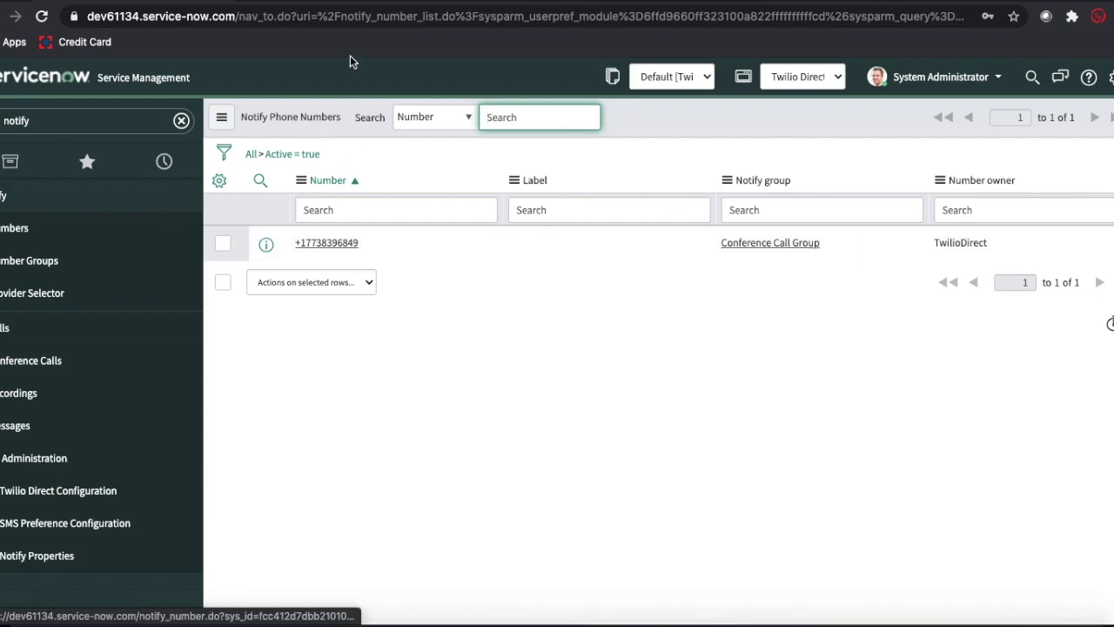
{"action": "left_click", "coordinate": [328, 1]}
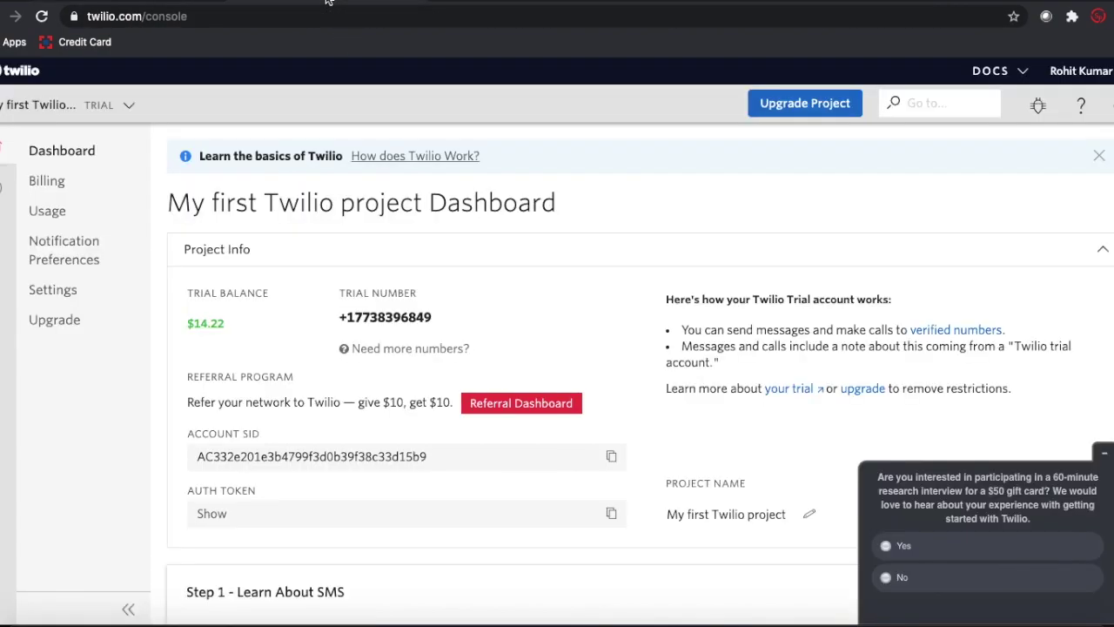
{"action": "key", "text": "ctrl+shift+Tab"}
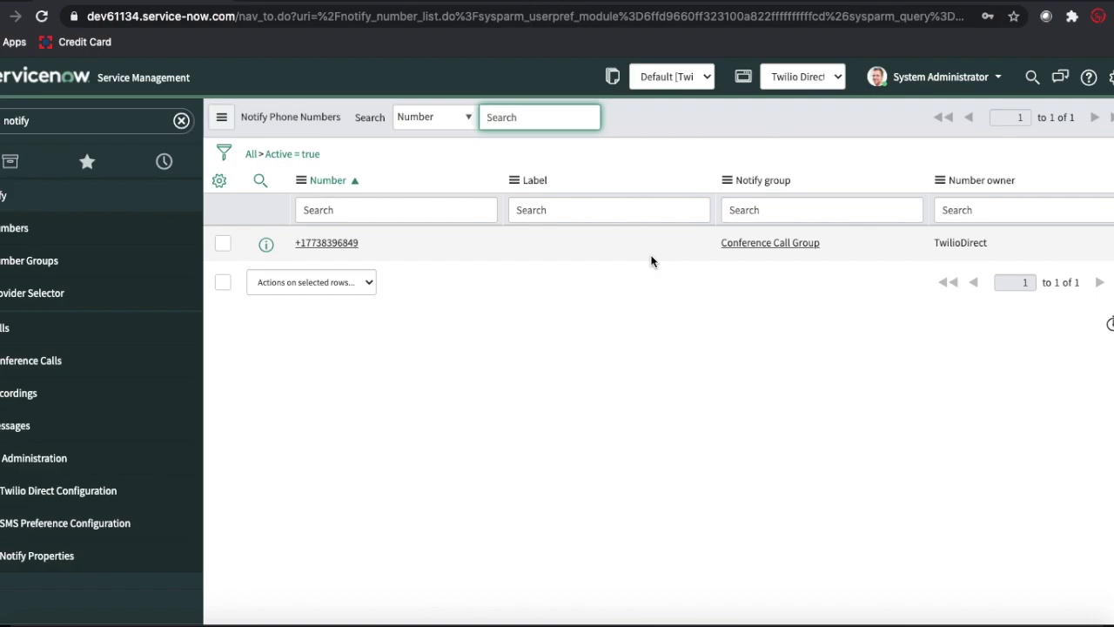
Review the workflows in the Notify Number Groups list and the group assignment in the Numbers list
{"action": "left_click", "coordinate": [76, 269]}
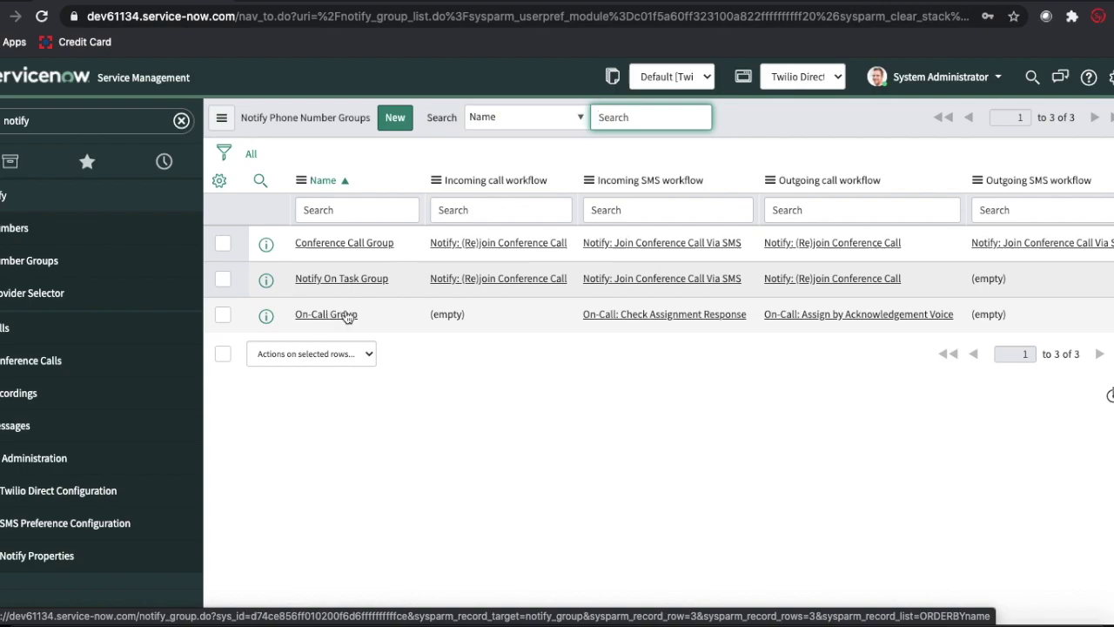
{"action": "left_click", "coordinate": [43, 230]}
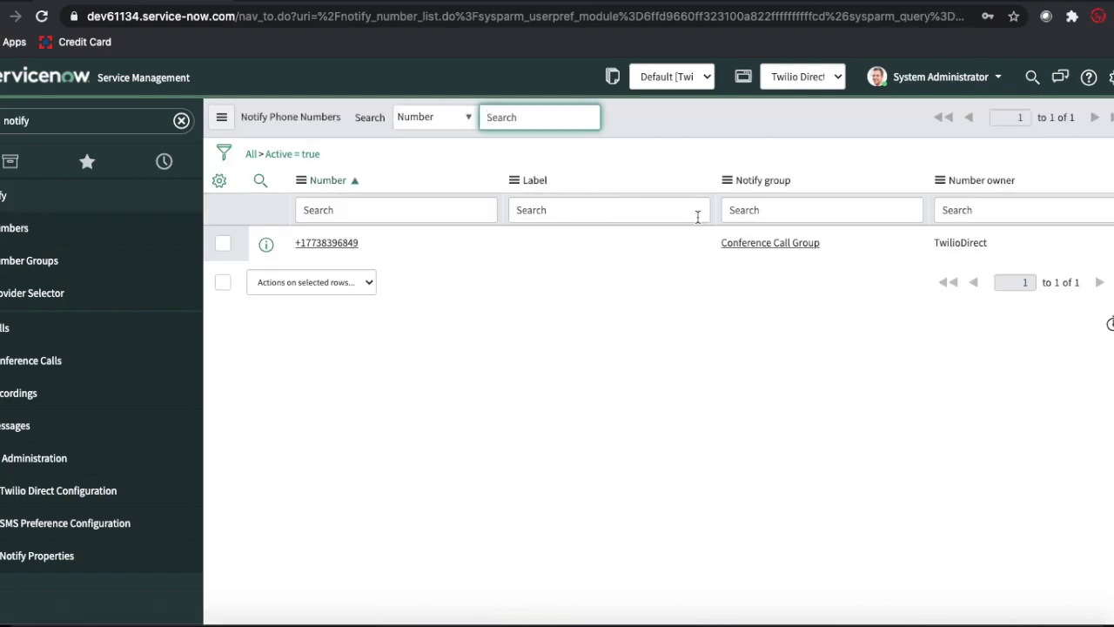
{"action": "left_click", "coordinate": [68, 262]}
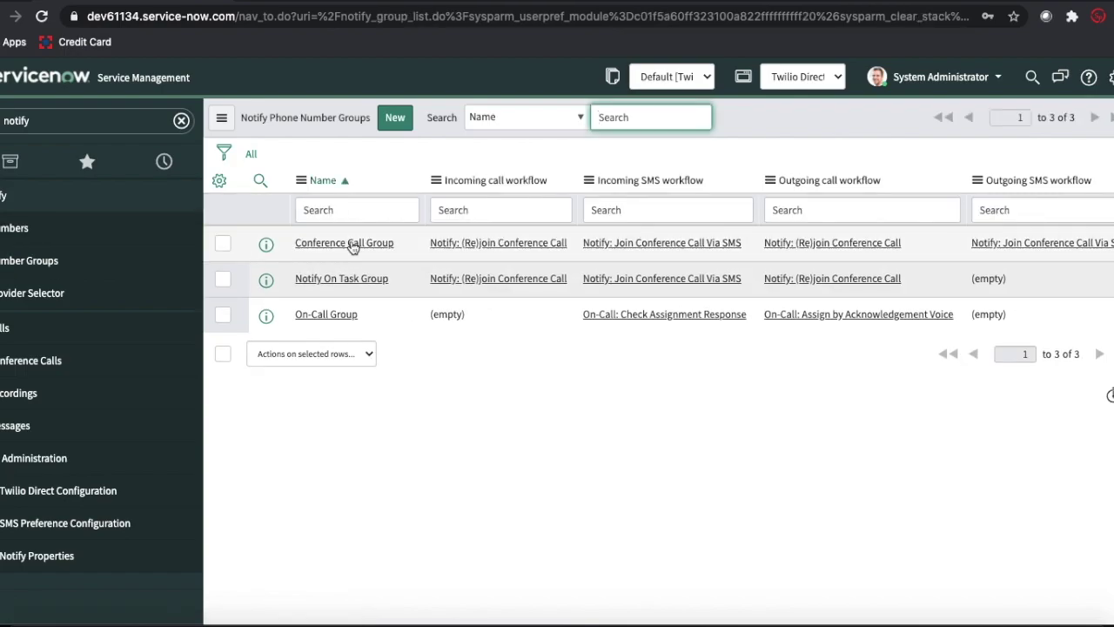
Open the phone number's record from the Numbers list and go to its Conference Call Group record
{"action": "left_click", "coordinate": [64, 232]}
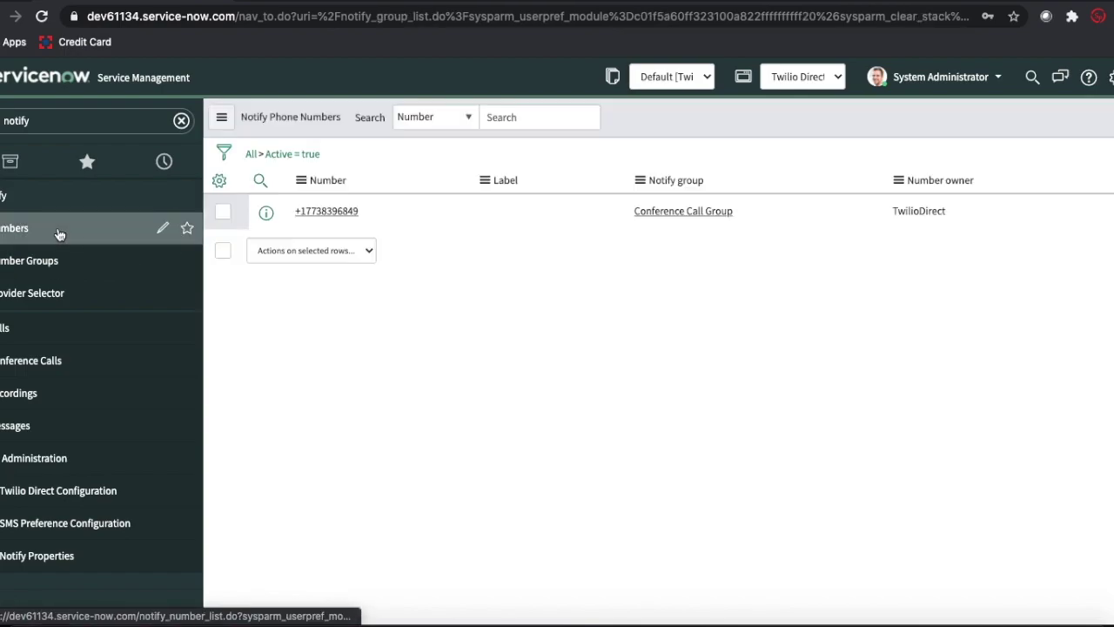
{"action": "left_click", "coordinate": [330, 250]}
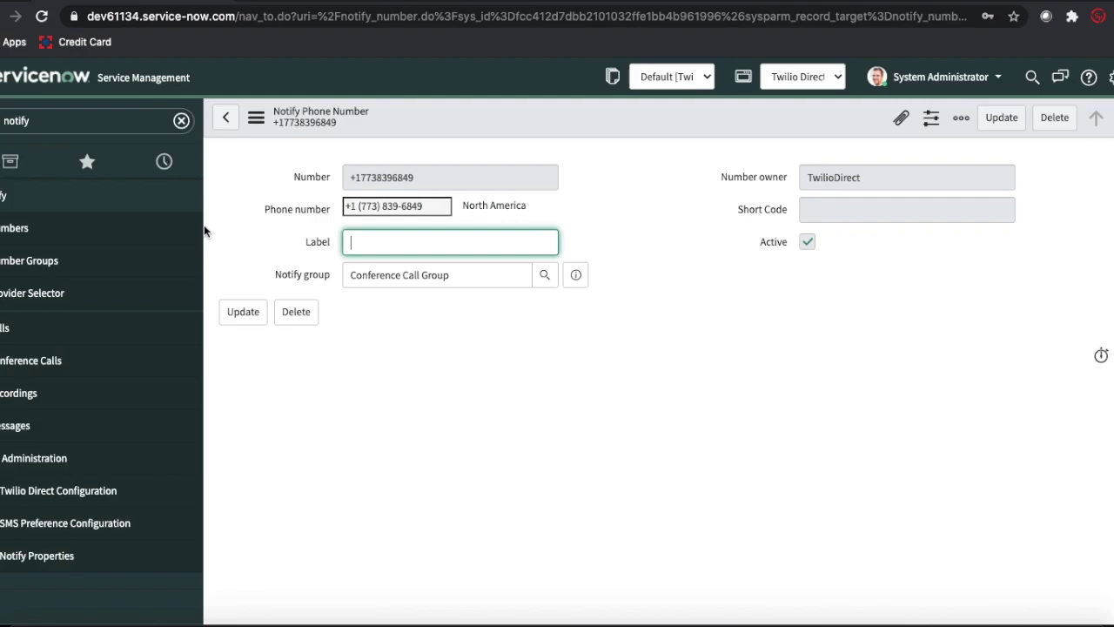
{"action": "left_click", "coordinate": [576, 275]}
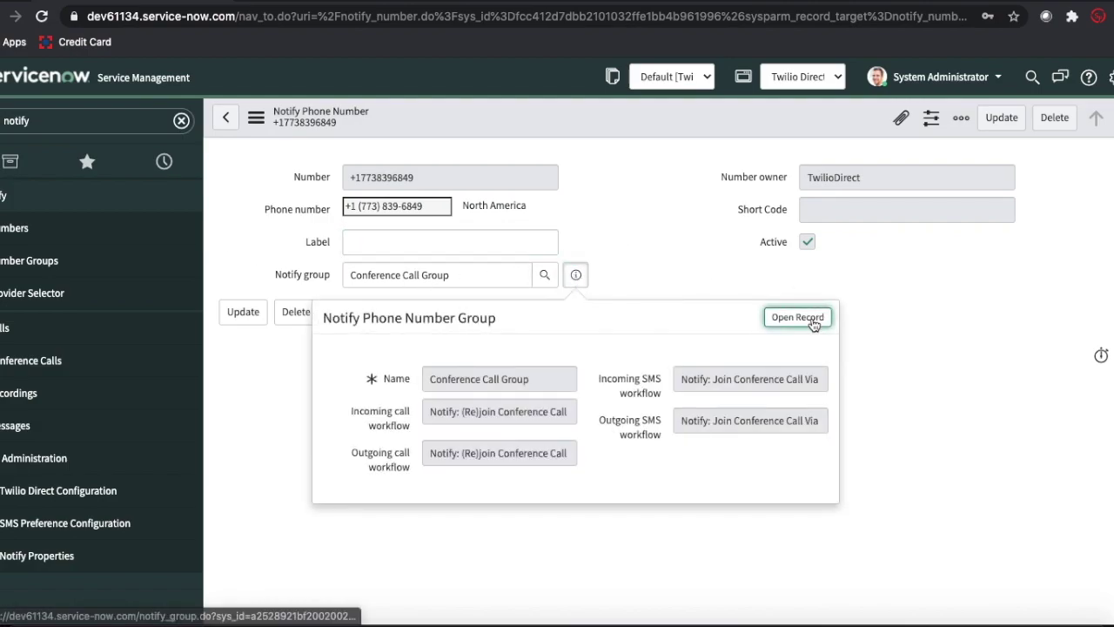
{"action": "left_click", "coordinate": [809, 319]}
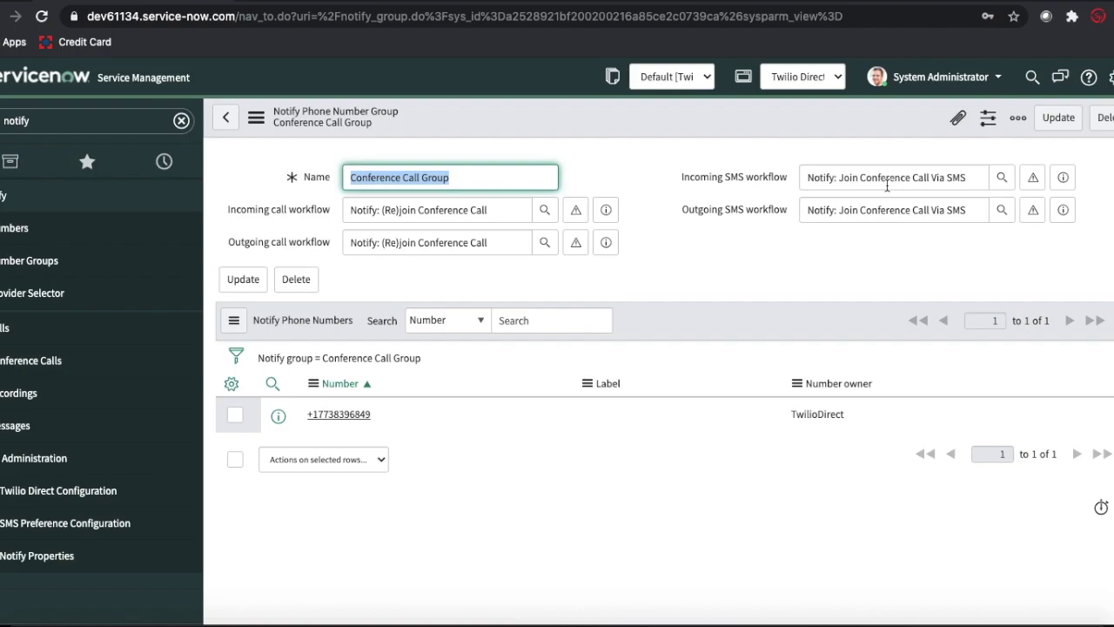
Review the incoming and outgoing call and SMS workflows assigned to the Conference Call Group
{"action": "left_click", "coordinate": [496, 211]}
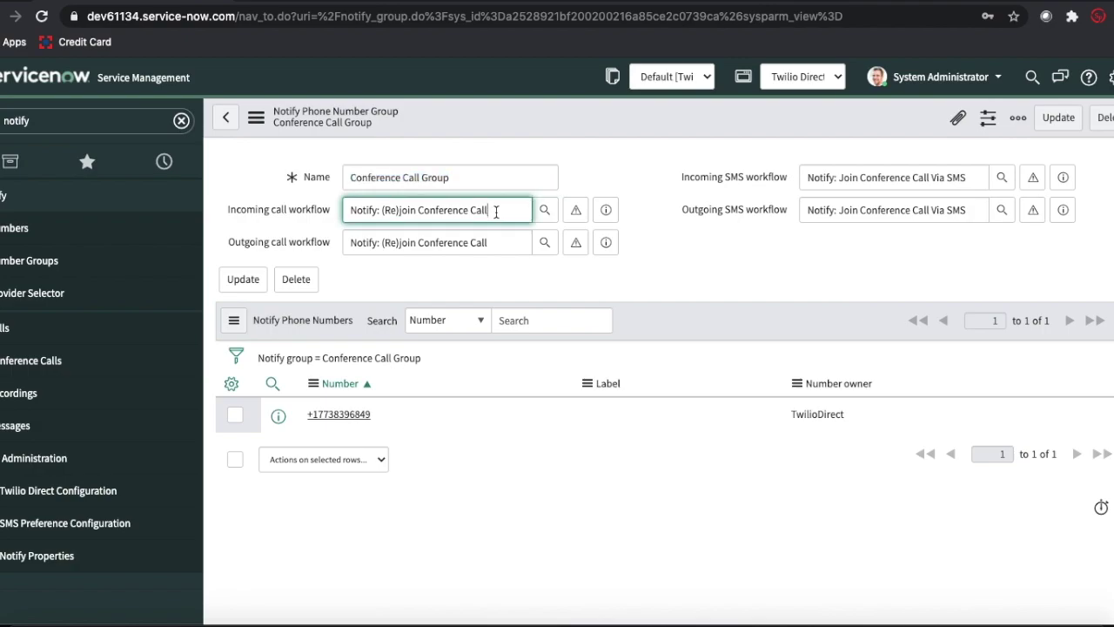
{"action": "left_click_drag", "start_coordinate": [496, 211], "coordinate": [348, 210]}
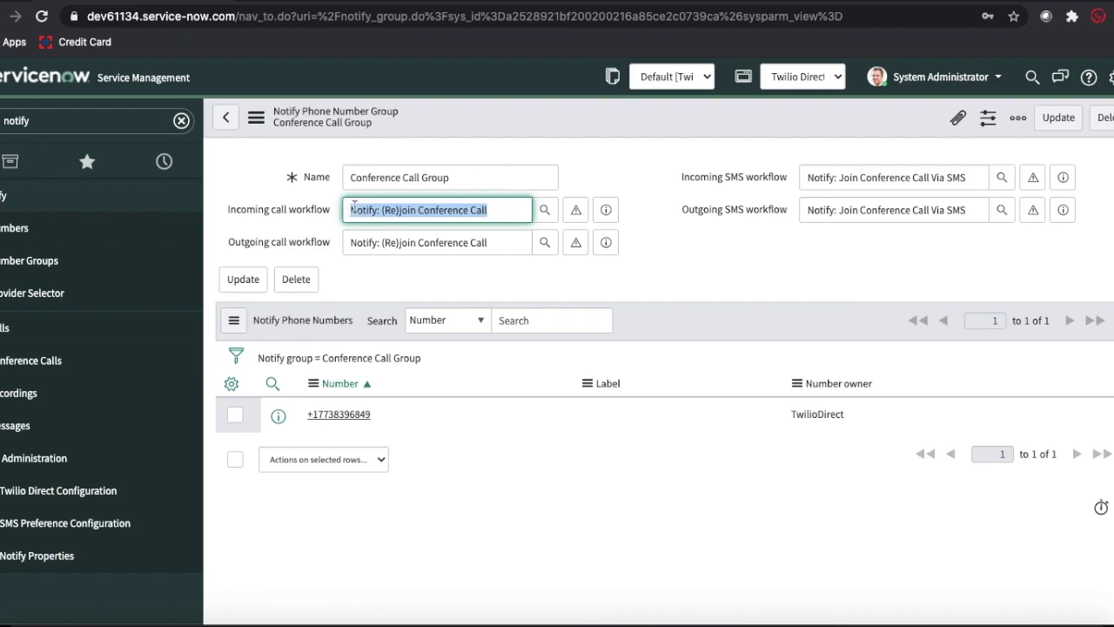
{"action": "left_click", "coordinate": [923, 176]}
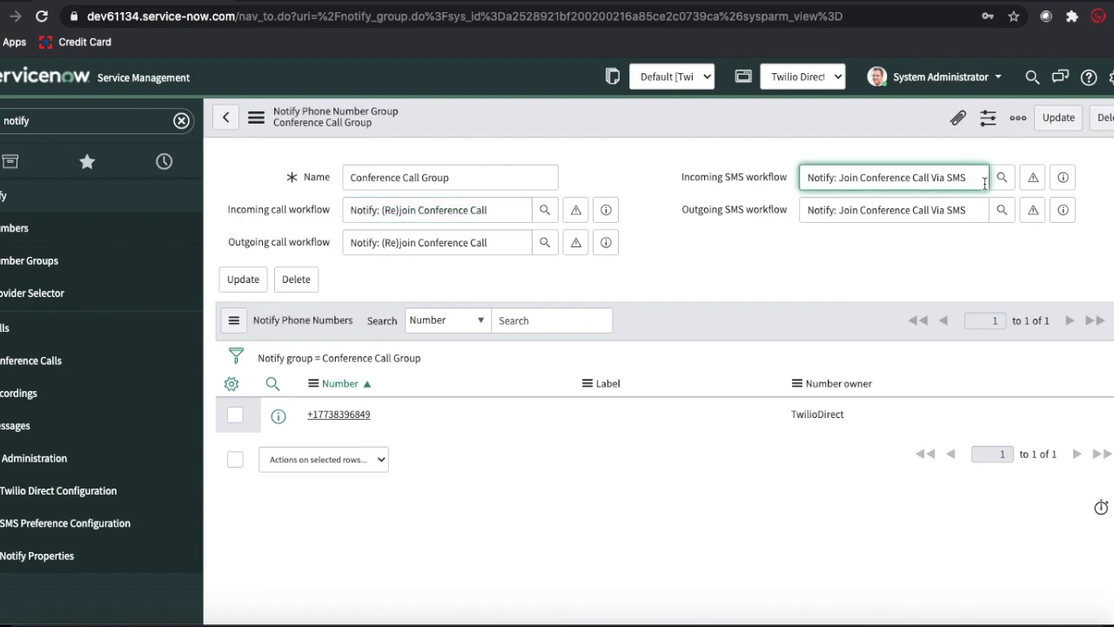
{"action": "left_click_drag", "start_coordinate": [982, 179], "coordinate": [810, 168]}
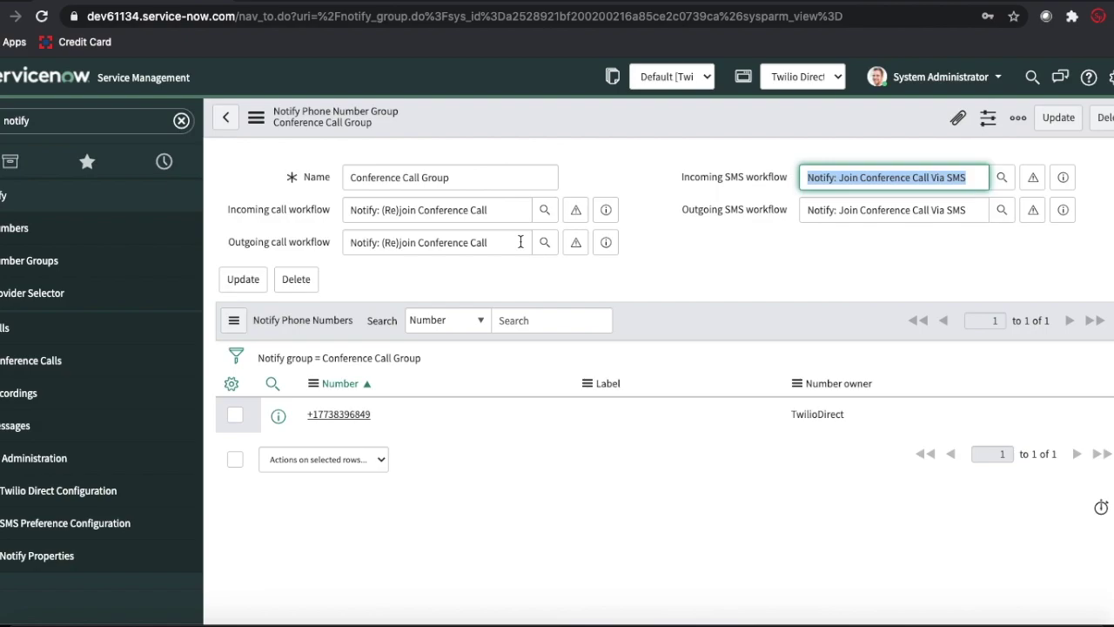
{"action": "left_click_drag", "start_coordinate": [521, 242], "coordinate": [351, 242]}
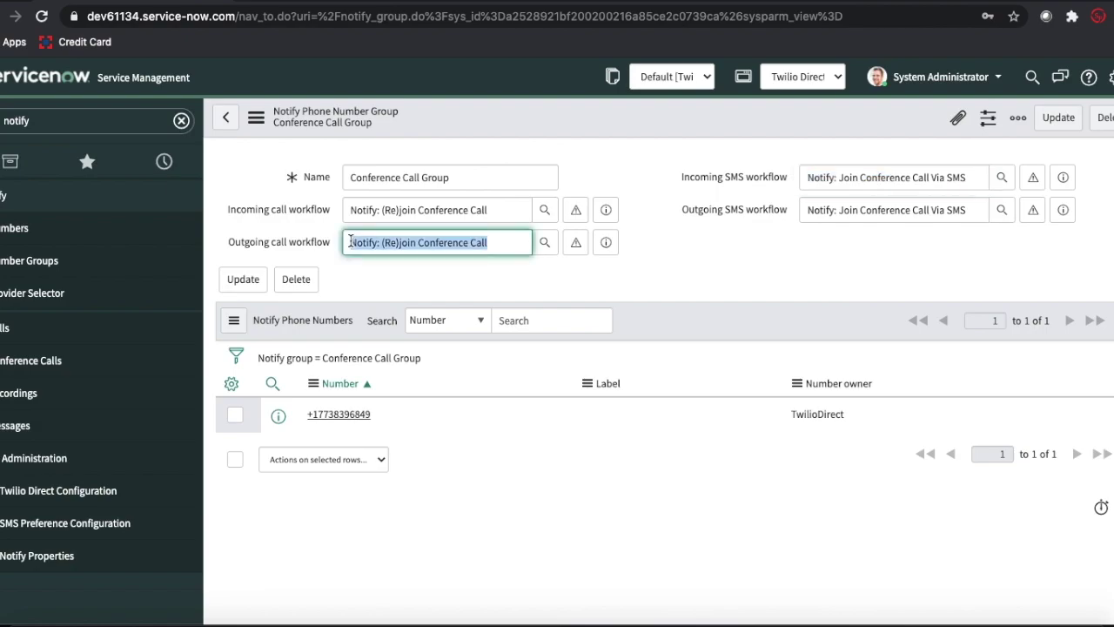
{"action": "left_click", "coordinate": [835, 212]}
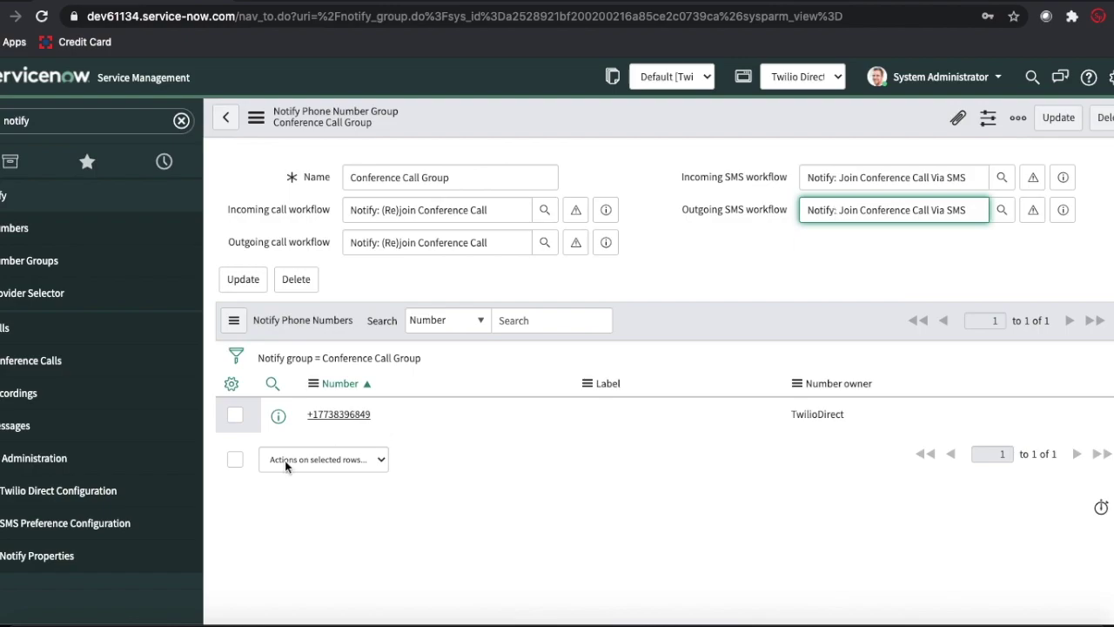
Revisit the Twilio Direct configuration, the Notify Numbers list, the Conference Call Group record and the Notify Properties page
{"action": "left_click", "coordinate": [72, 498]}
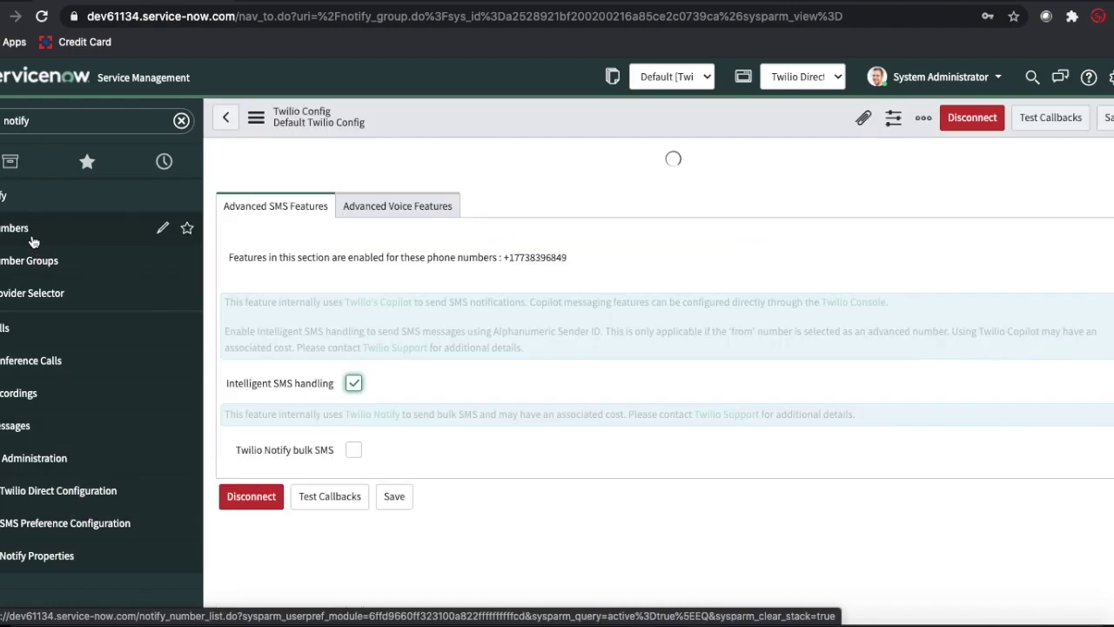
{"action": "left_click", "coordinate": [32, 240]}
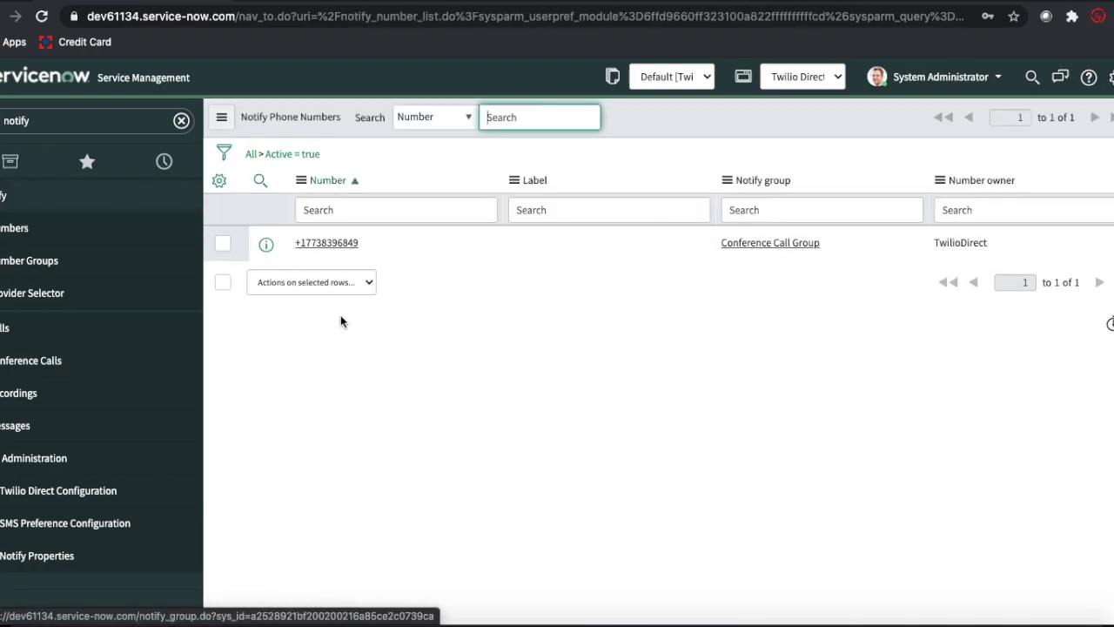
{"action": "left_click", "coordinate": [90, 273]}
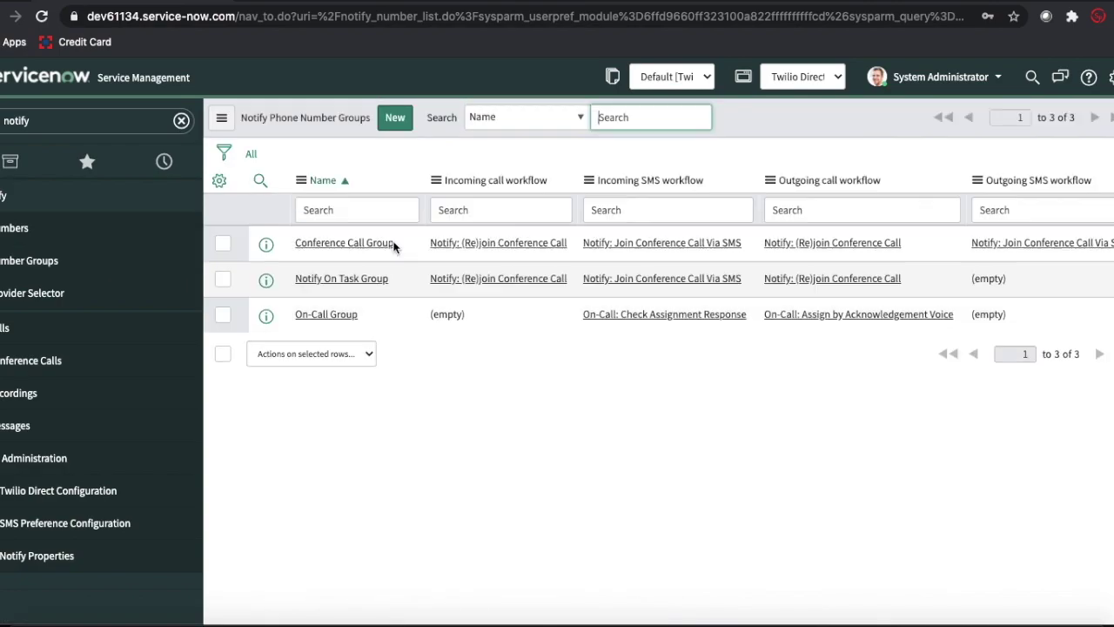
{"action": "left_click", "coordinate": [363, 245]}
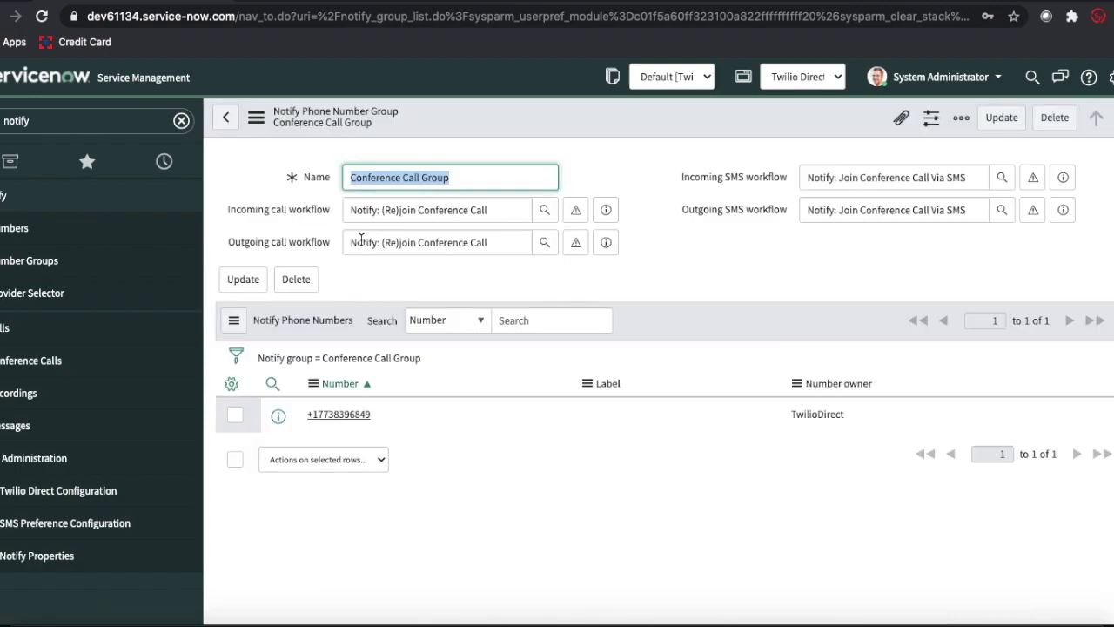
{"action": "left_click", "coordinate": [57, 558]}
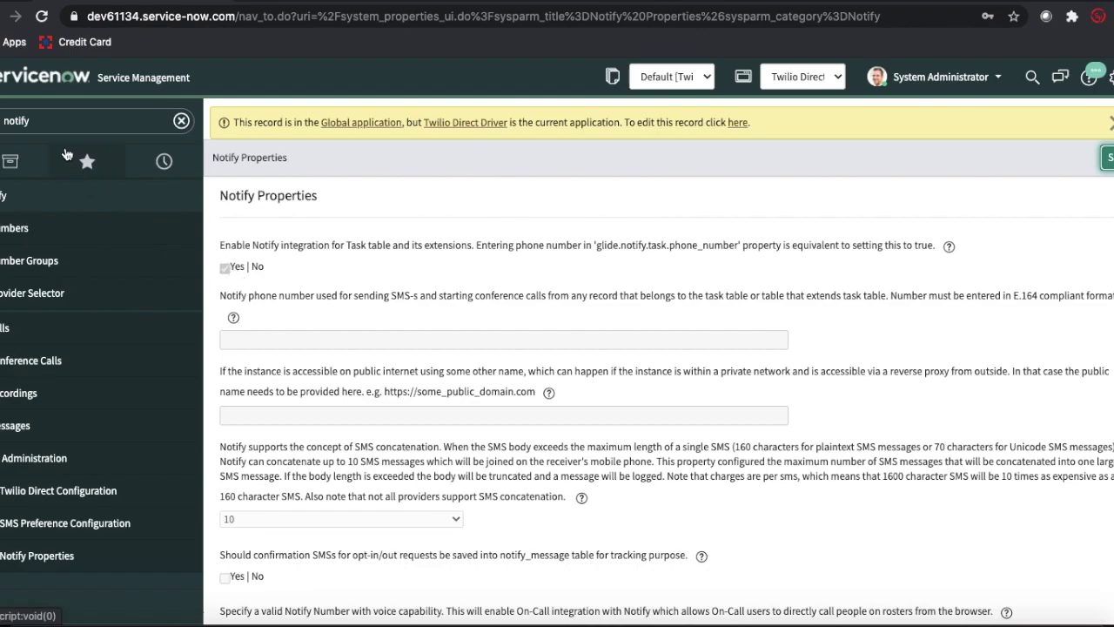
Find the incident modules with the filter term "incident", list the open incidents and open INC0010044
{"action": "left_click", "coordinate": [59, 123]}
{"action": "double_click", "coordinate": [59, 123]}
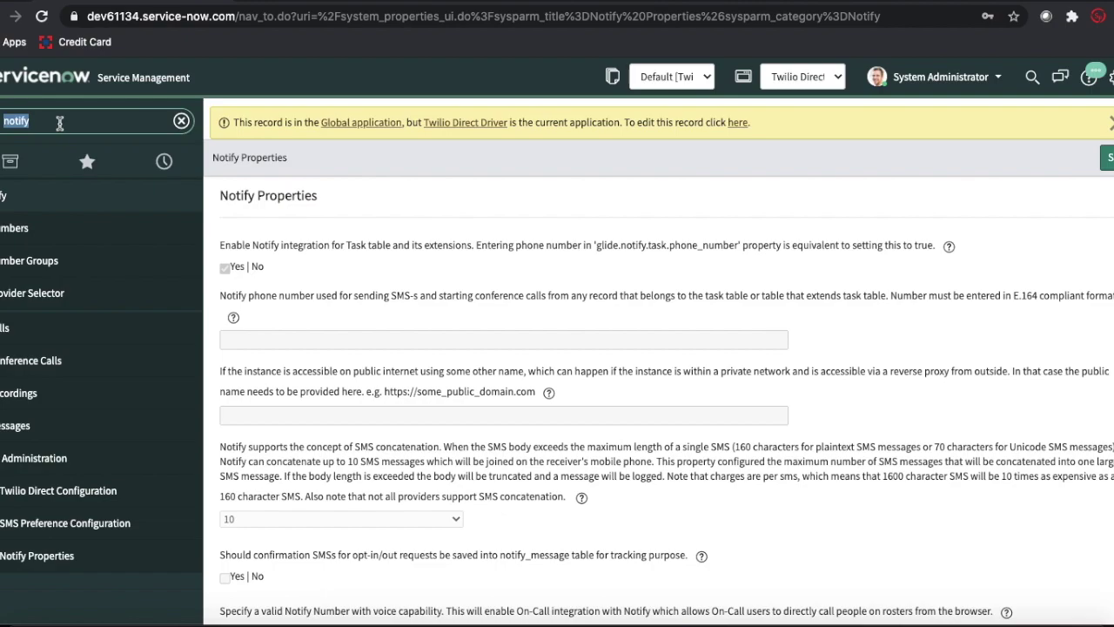
{"action": "type", "text": "incident"}
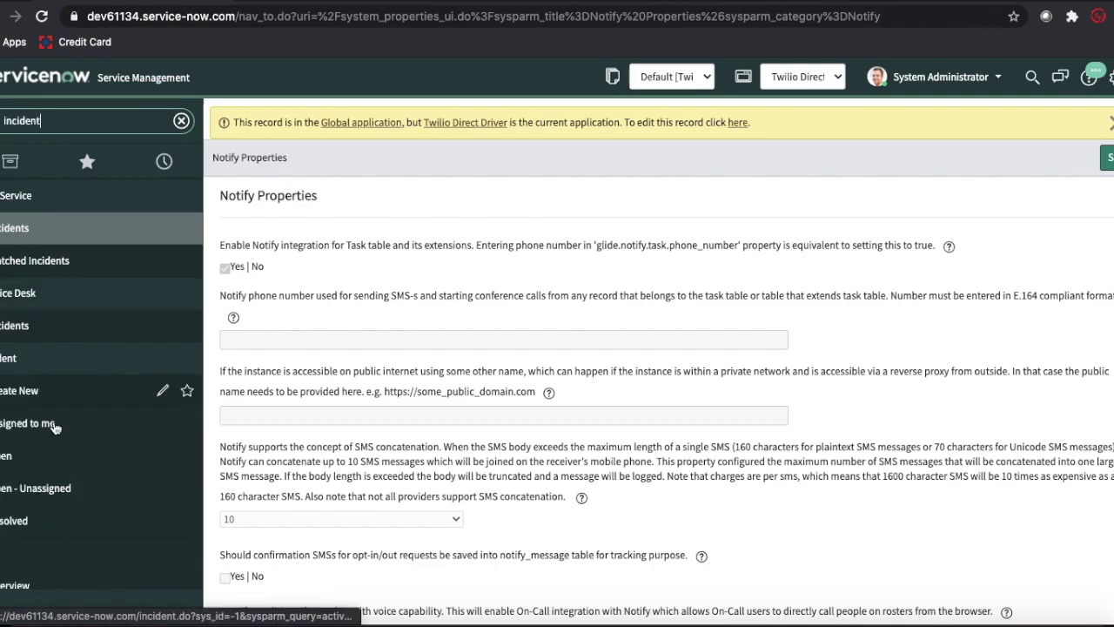
{"action": "left_click", "coordinate": [13, 465]}
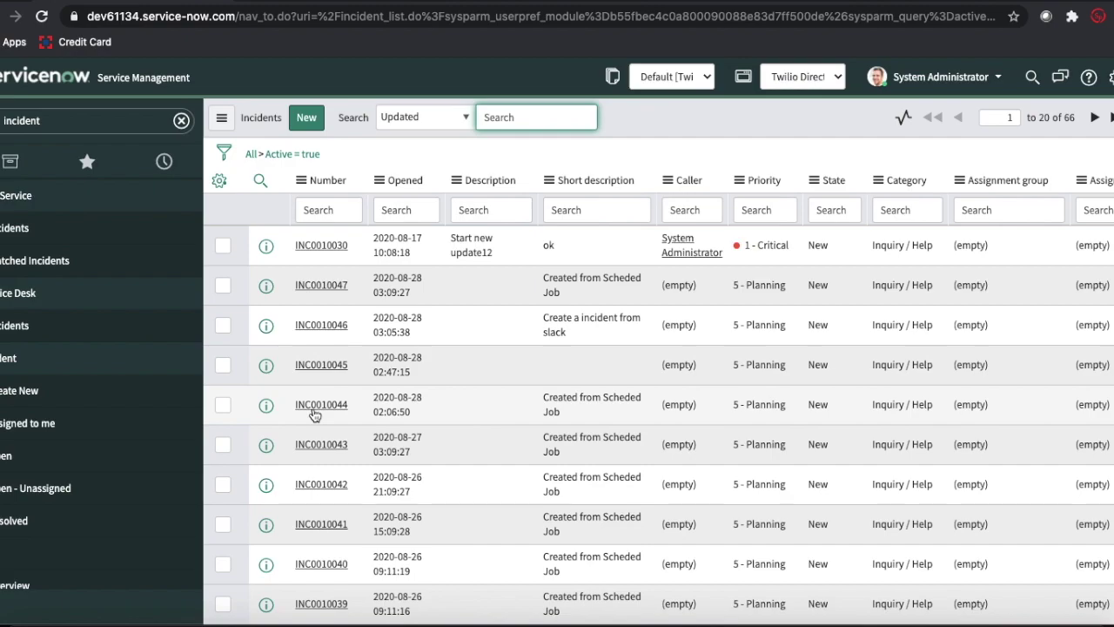
{"action": "left_click", "coordinate": [315, 413]}
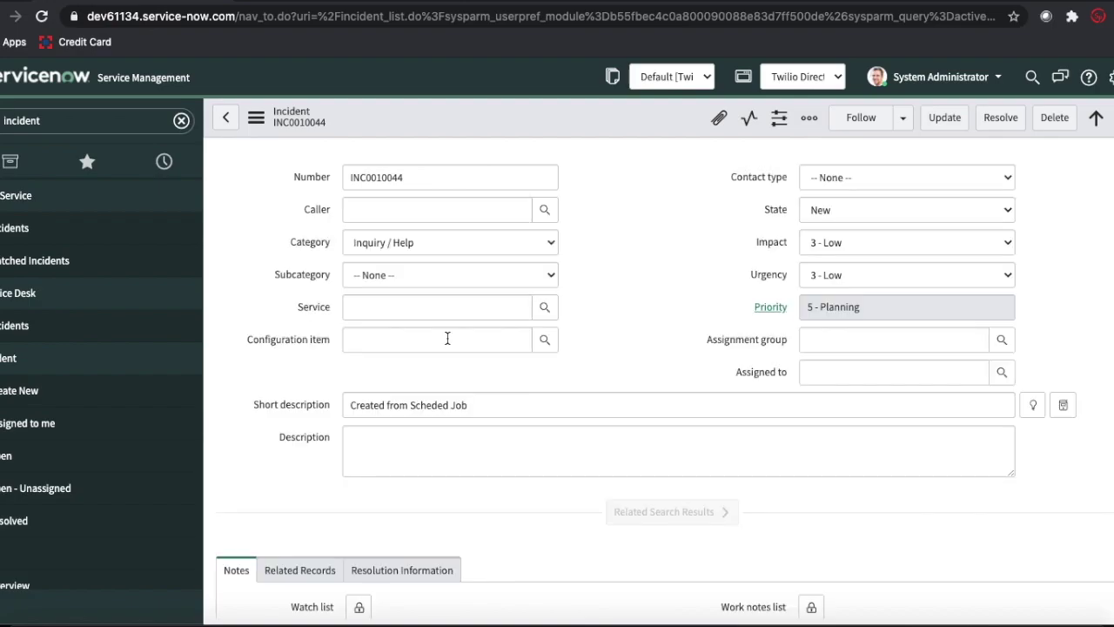
Try to start a conference call from the related links of incident INC0010044
{"action": "scroll", "coordinate": [530, 380], "scroll_direction": "down", "scroll_amount": 5}
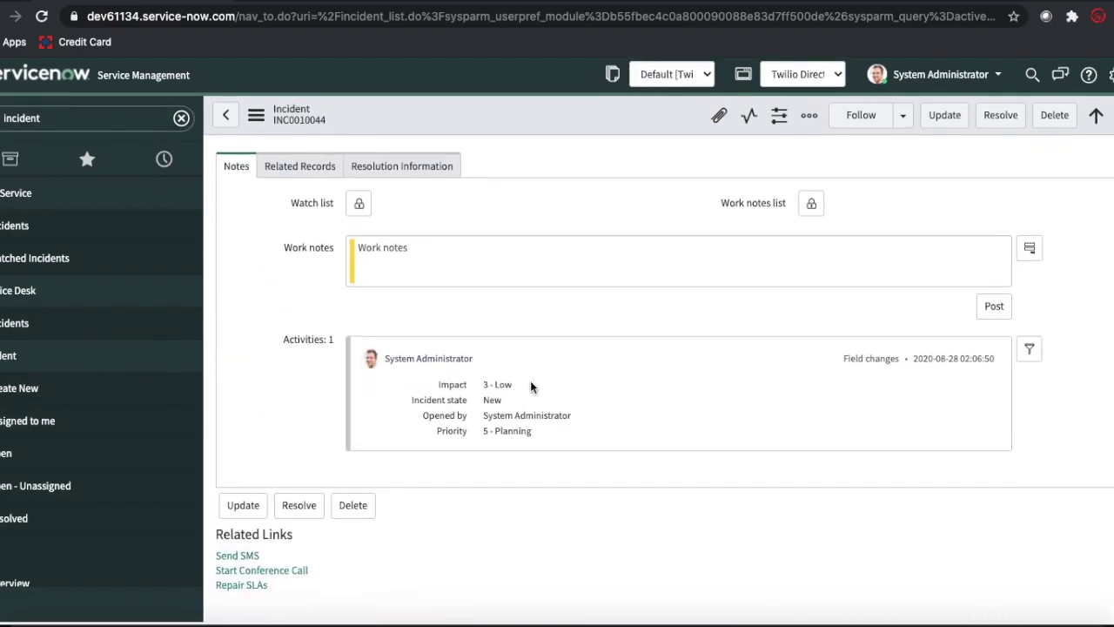
{"action": "left_click", "coordinate": [259, 572]}
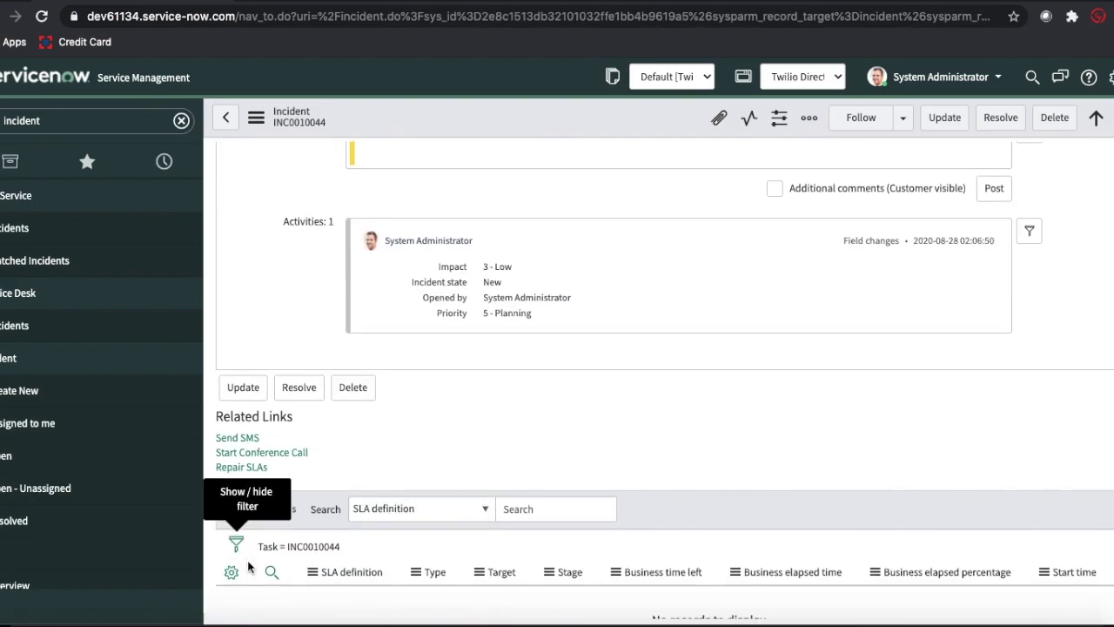
{"action": "left_click", "coordinate": [282, 453]}
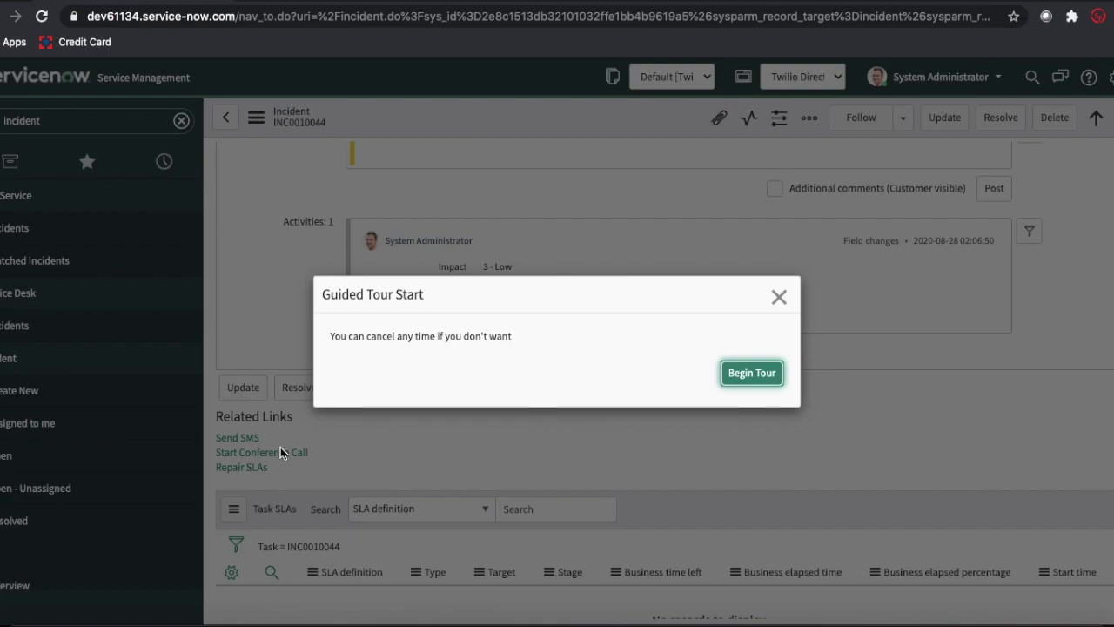
Dismiss the guided tour prompt and close the help sidebar beside the incident
{"action": "left_click", "coordinate": [779, 296]}
{"action": "left_click", "coordinate": [779, 287]}
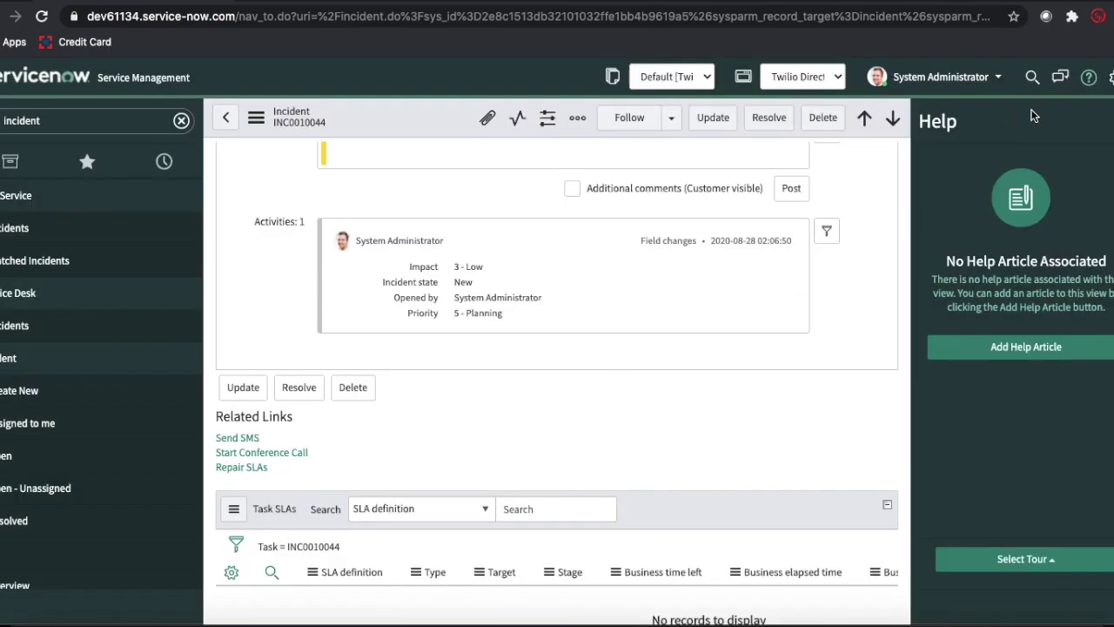
{"action": "left_click", "coordinate": [1088, 78]}
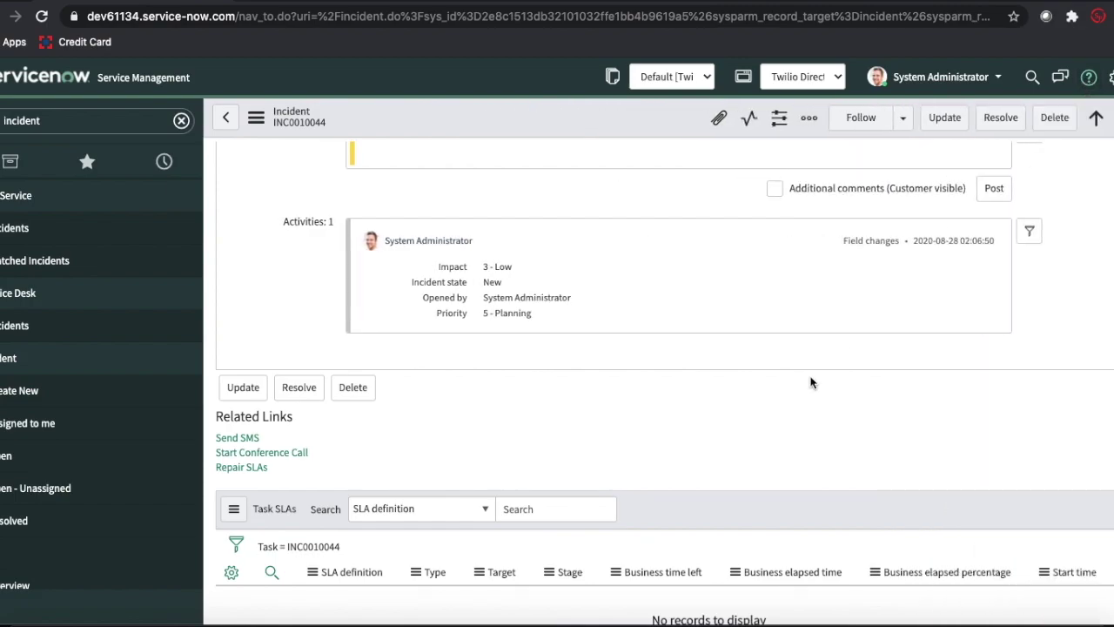